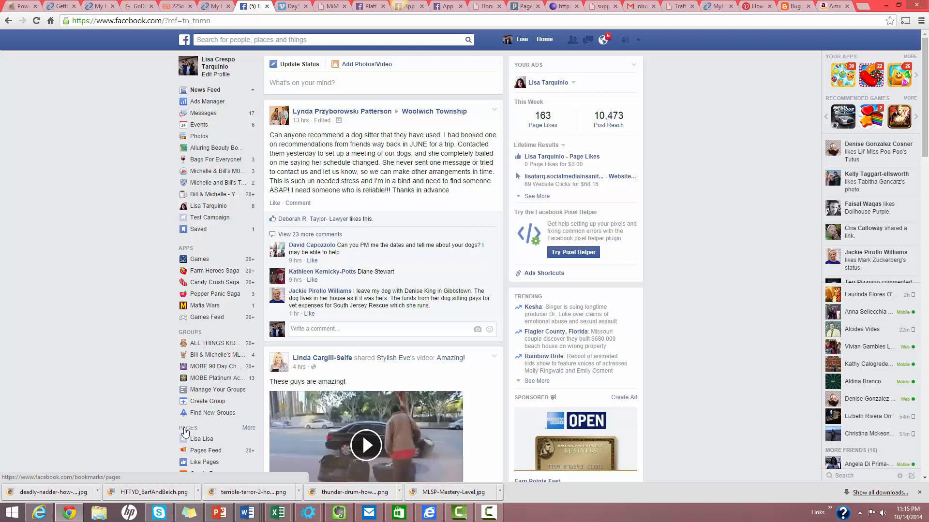
# Step: Start creating a new Facebook Page of the type Artist, Band or Public Figure with the category Business Person
pyautogui.click(184, 433)
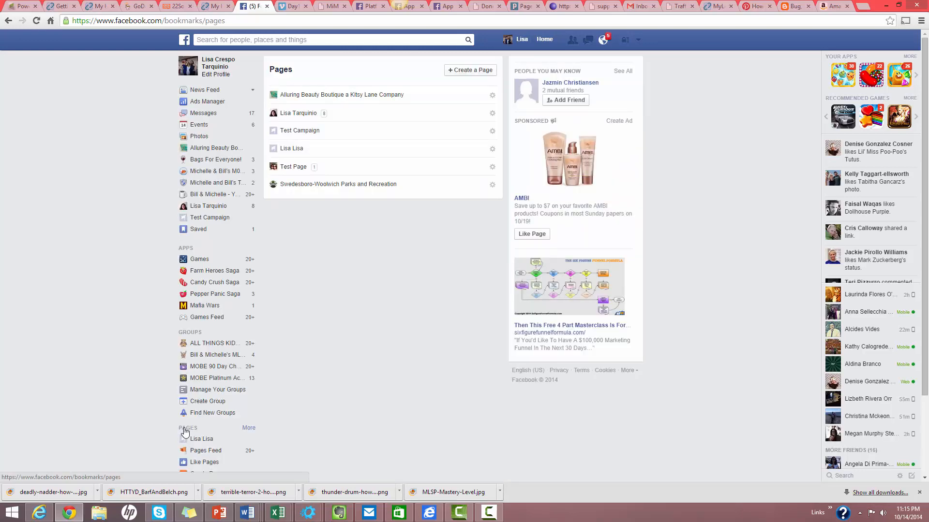
pyautogui.click(466, 74)
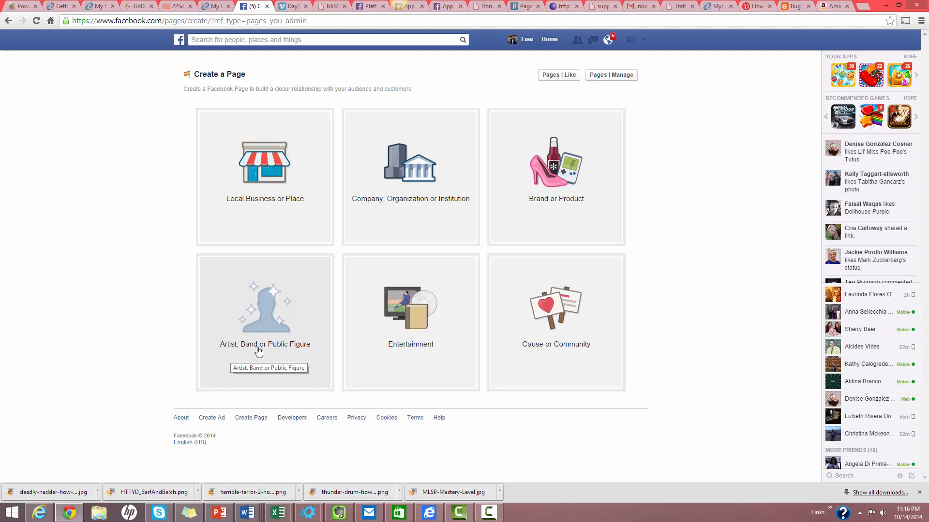
pyautogui.click(275, 303)
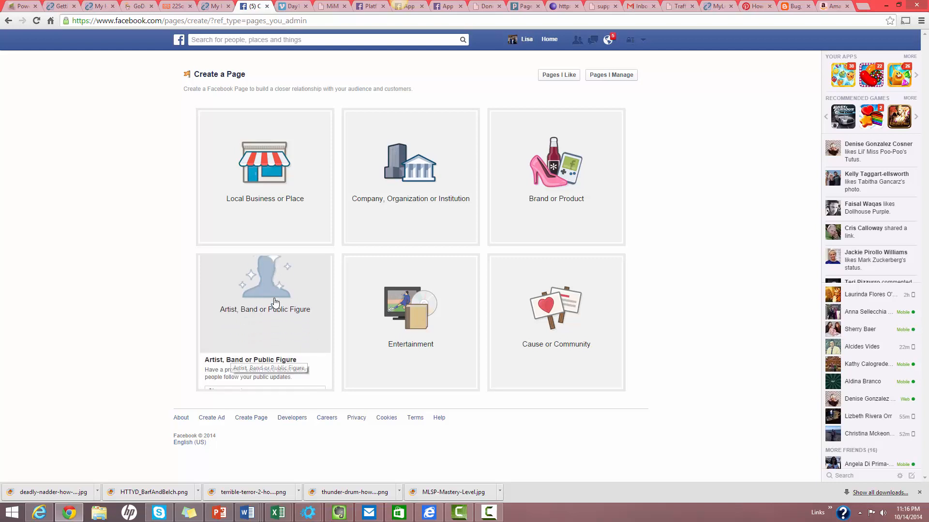
pyautogui.click(319, 296)
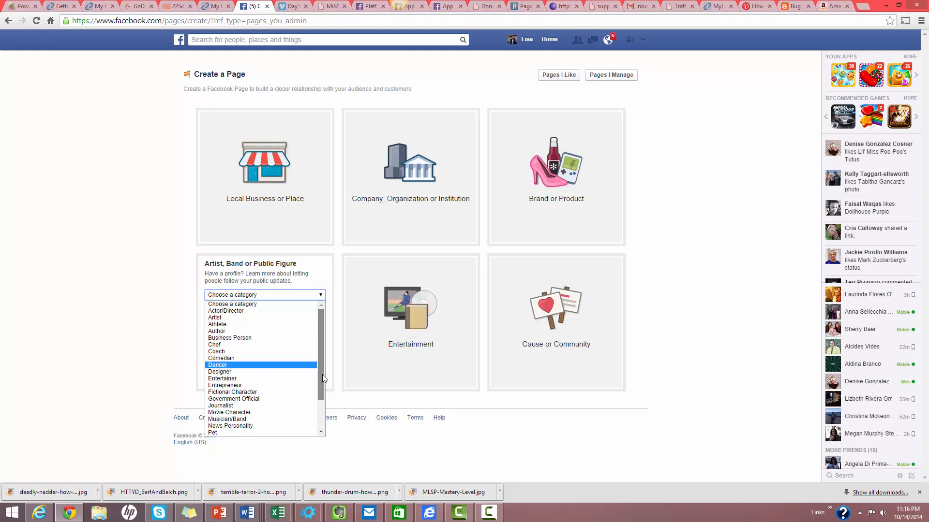
pyautogui.moveTo(322, 375); pyautogui.dragTo(327, 414)
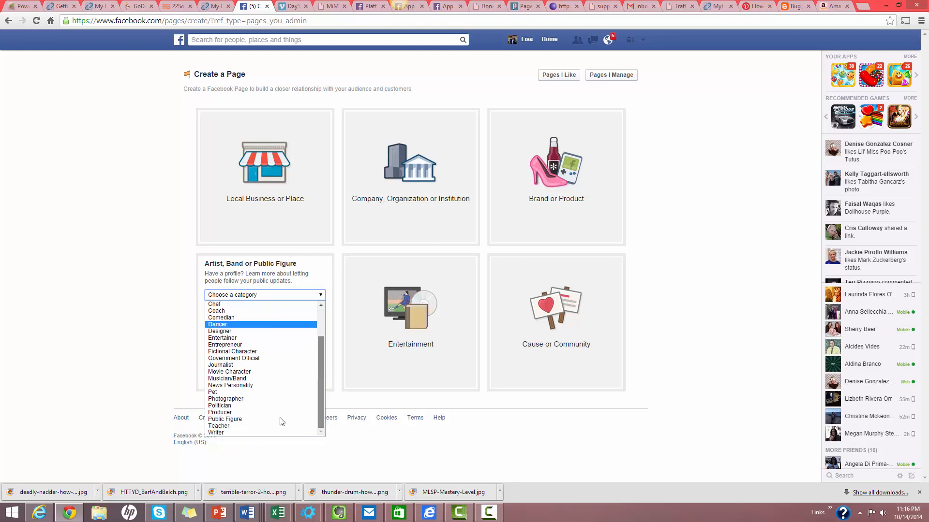
pyautogui.scroll(2, 279, 421)
pyautogui.scroll(-2, 254, 426)
pyautogui.scroll(2, 281, 390)
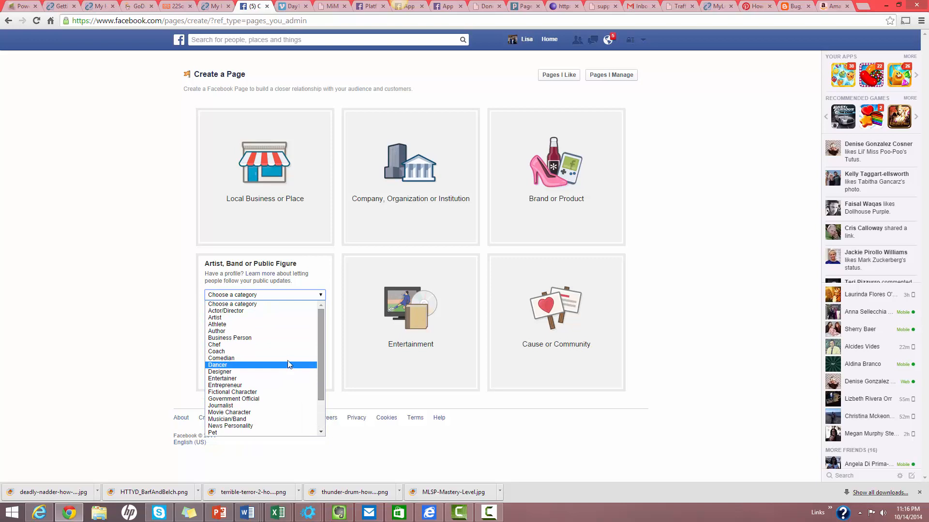
pyautogui.click(290, 338)
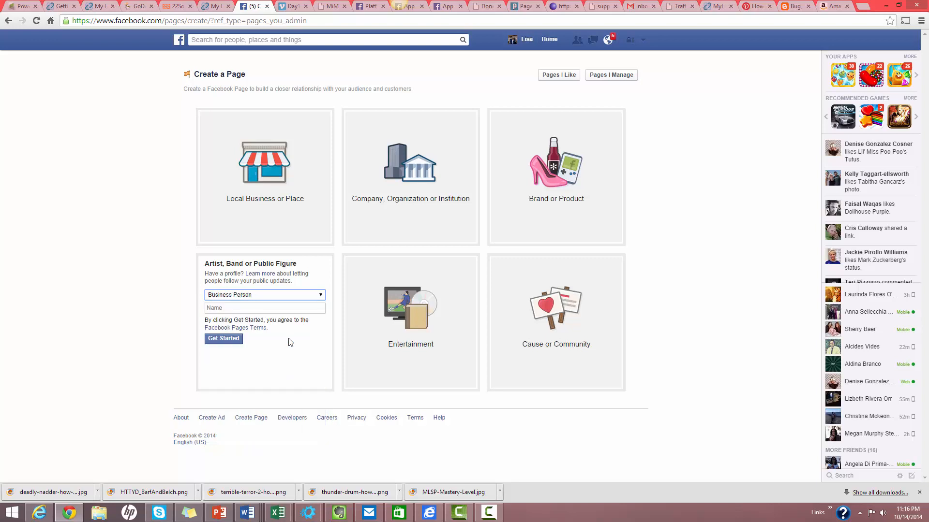
# Step: Name the new page as a test page containing the owner's first name and start its setup
pyautogui.click(304, 309)
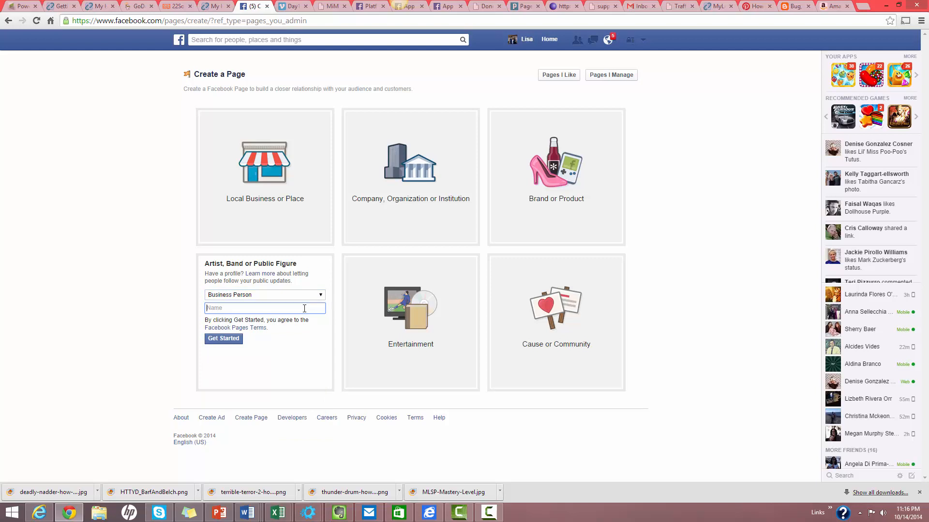
pyautogui.write("Test Lisa's Page")
pyautogui.click(228, 340)
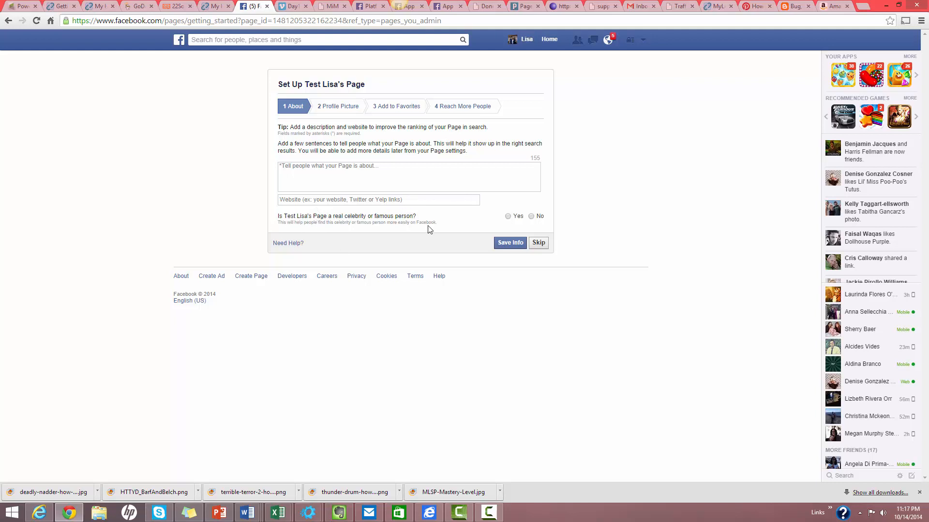
# Step: Answer No to the celebrity question and pass over the profile picture stage without uploading an image
pyautogui.click(531, 217)
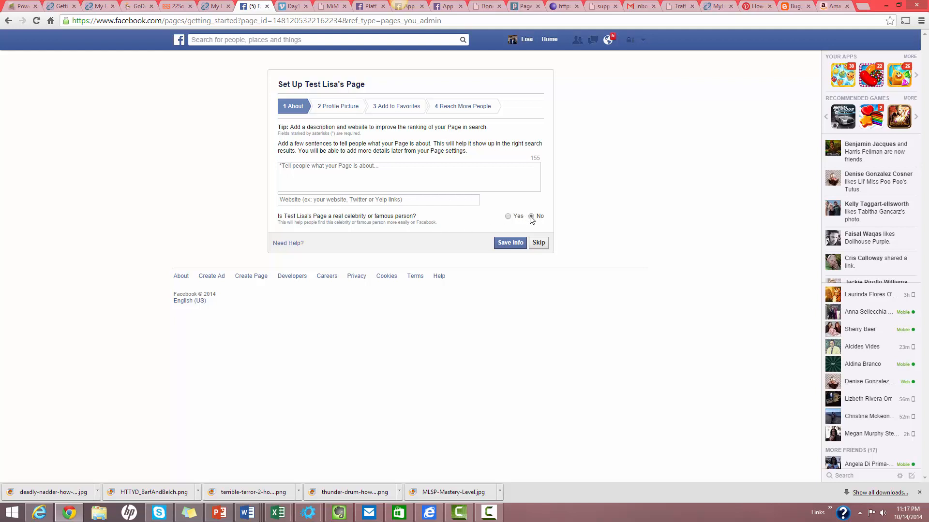
pyautogui.click(338, 111)
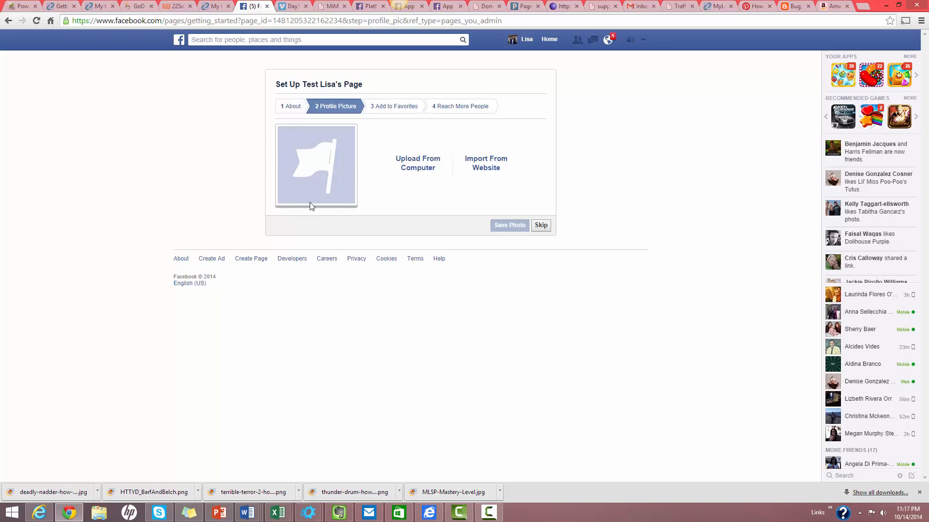
pyautogui.click(396, 107)
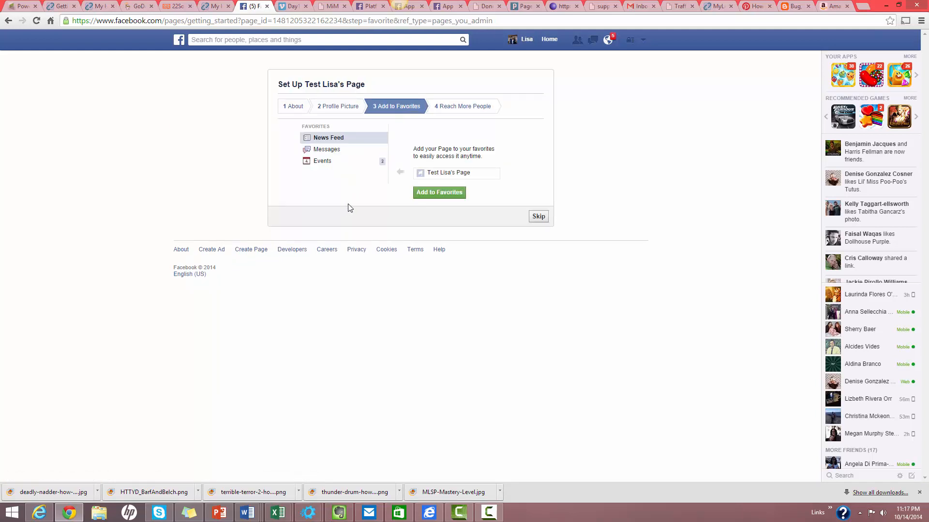
# Step: Add the new page to Favorites and finish the setup without creating an ad
pyautogui.click(431, 194)
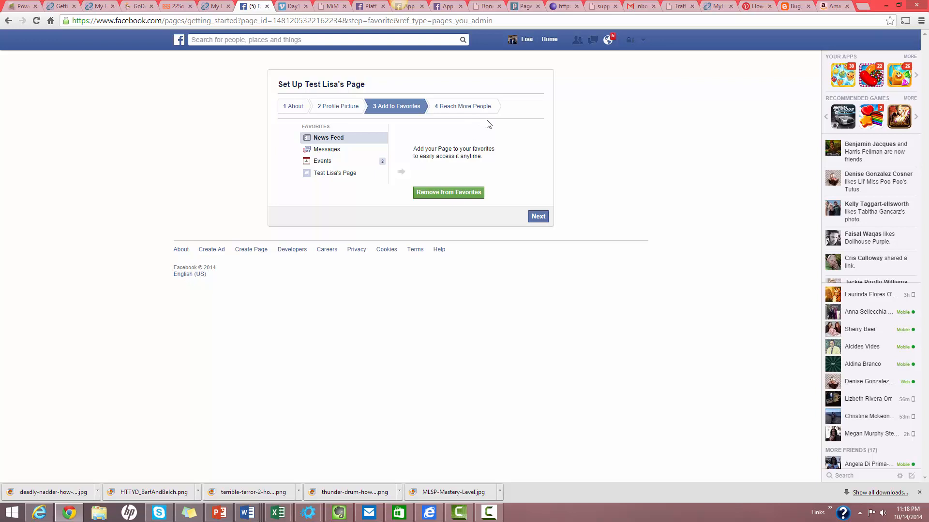
pyautogui.click(539, 216)
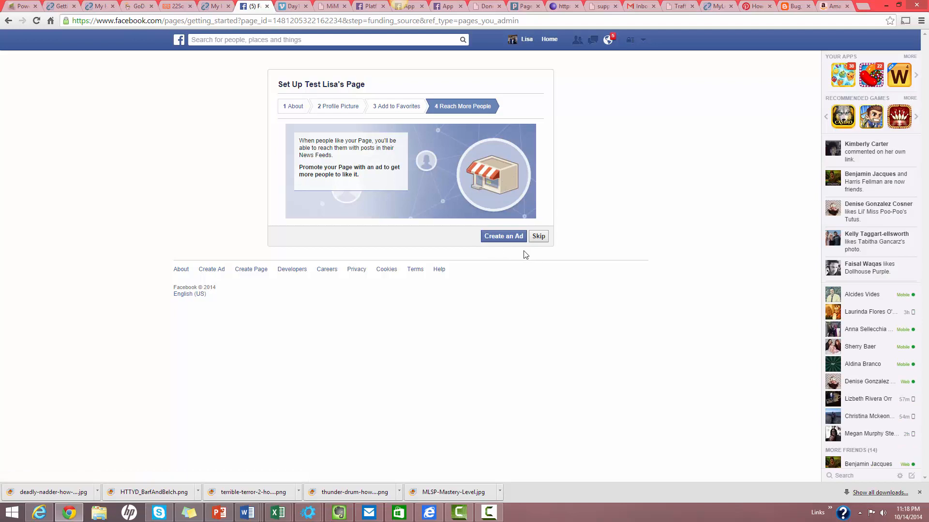
pyautogui.click(537, 238)
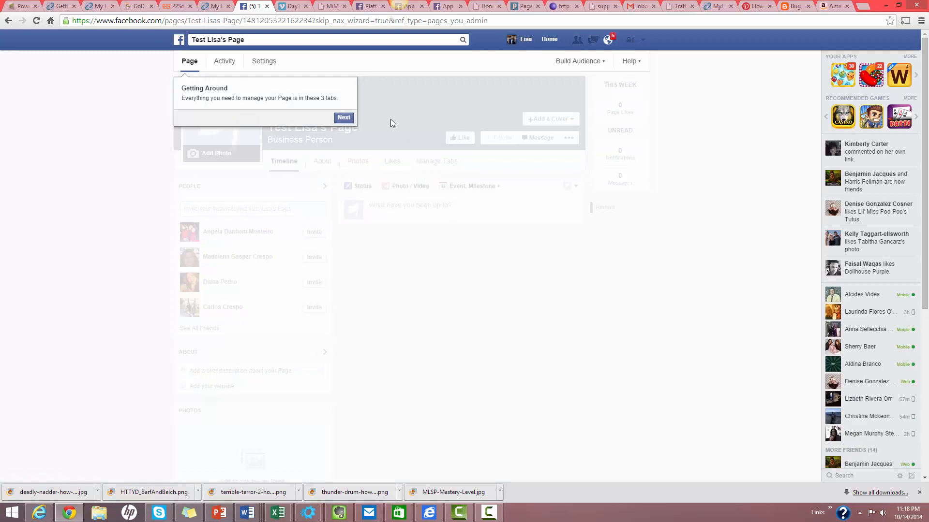
# Step: Go through the introductory tour of the new page, liking the page along the way, and look over its timeline
pyautogui.click(342, 119)
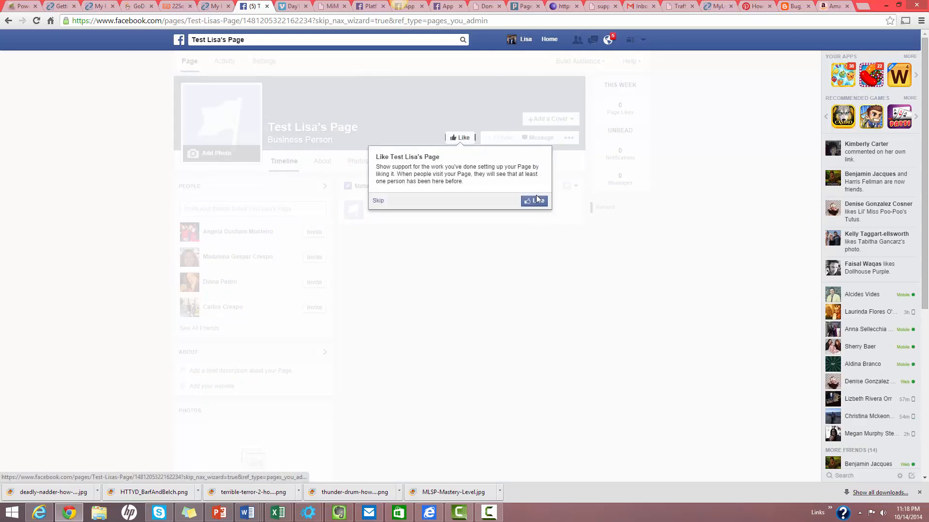
pyautogui.click(536, 200)
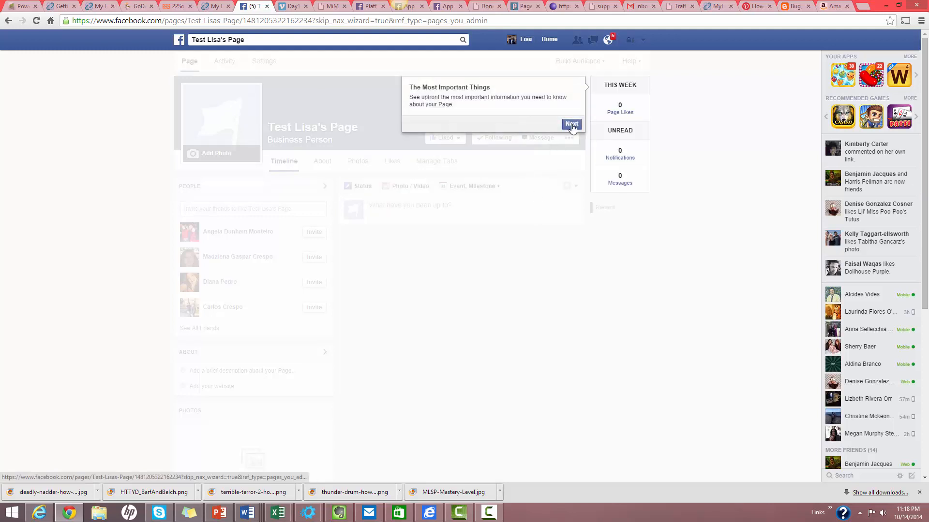
pyautogui.click(571, 125)
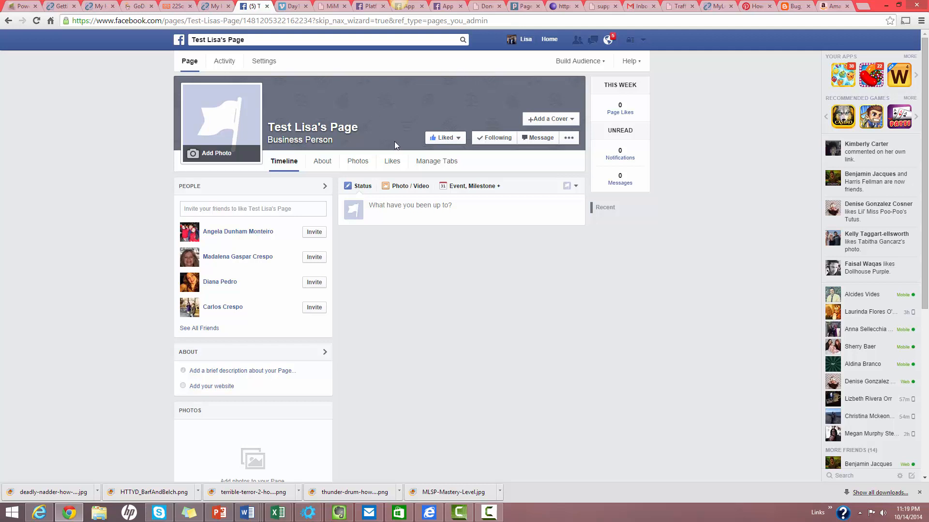
pyautogui.scroll(-1, 393, 141)
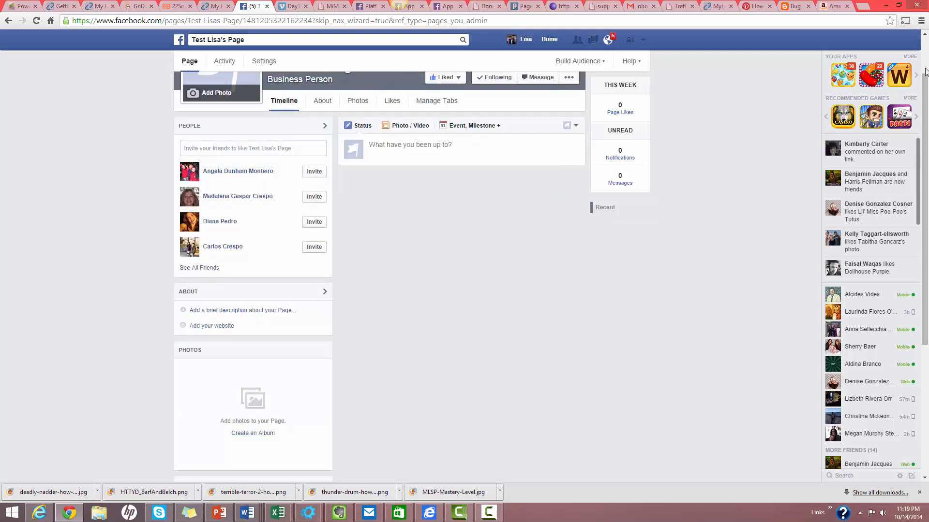
pyautogui.scroll(1, 926, 55)
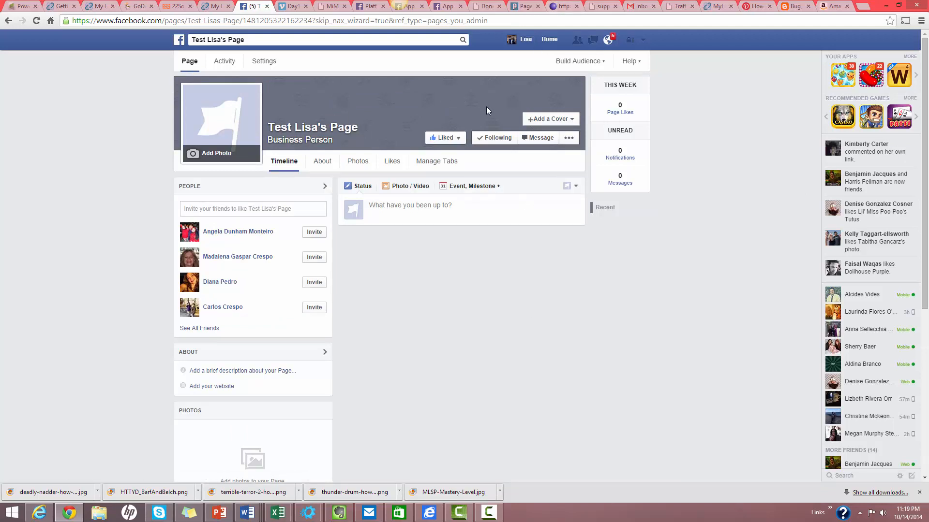
# Step: Switch to Pagemodo, open the existing cover photo in the designer without the Facebook preview overlay, and browse the themes
pyautogui.click(525, 6)
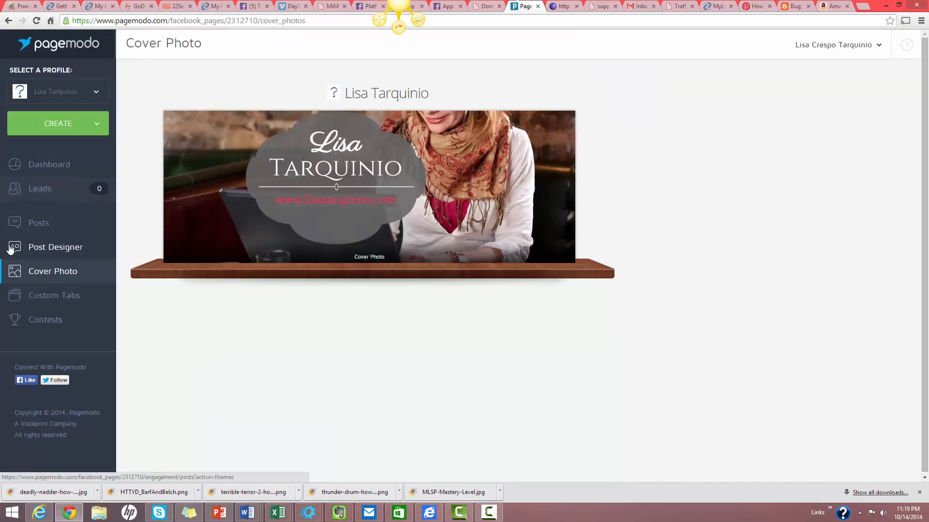
pyautogui.click(384, 240)
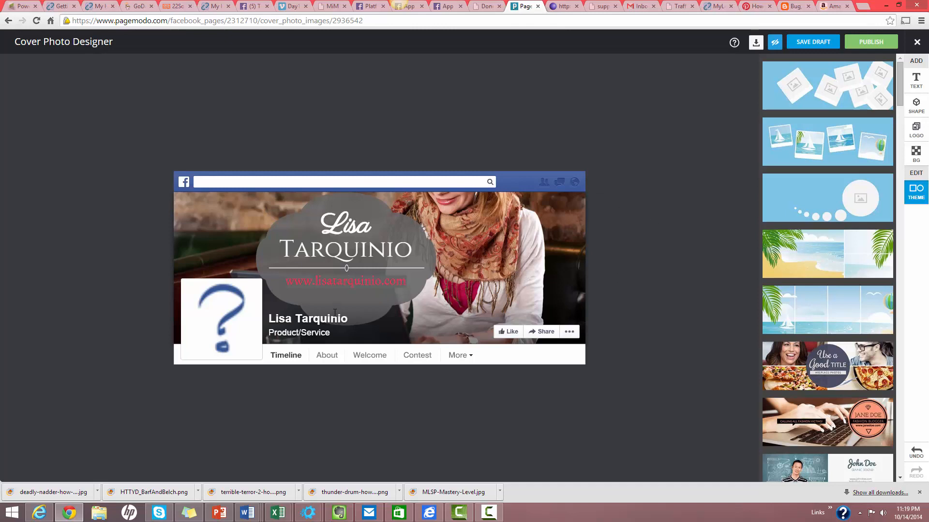
pyautogui.click(775, 42)
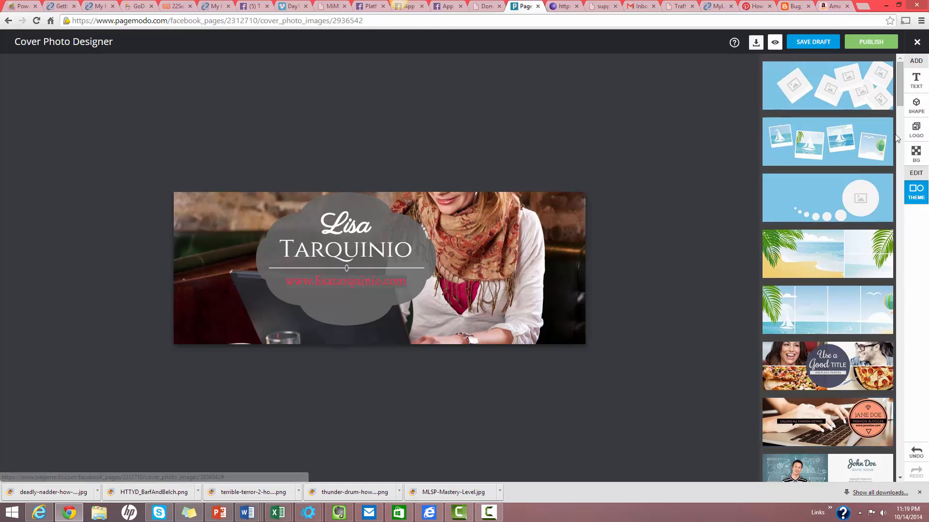
pyautogui.moveTo(899, 99); pyautogui.dragTo(924, 141)
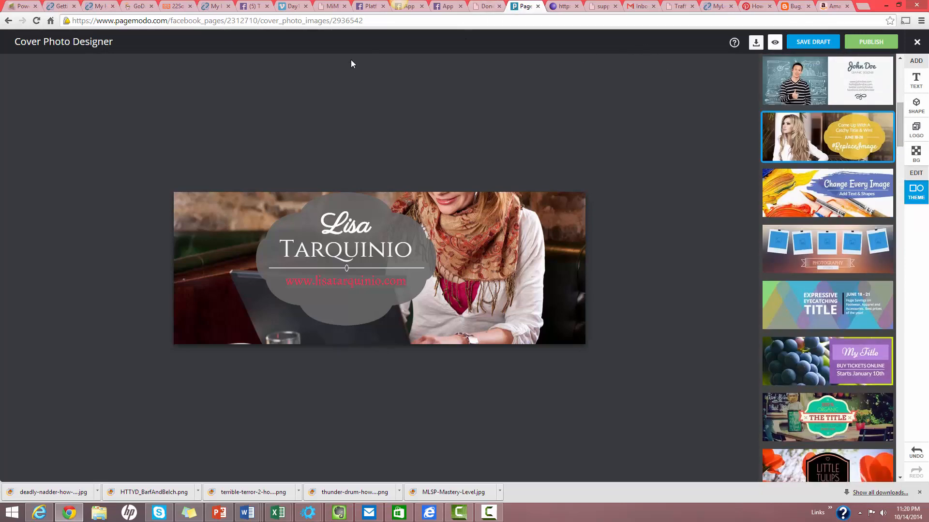
# Step: Return to Facebook and examine the cover and recent activity notifications of the owner's established Business Person page
pyautogui.click(246, 7)
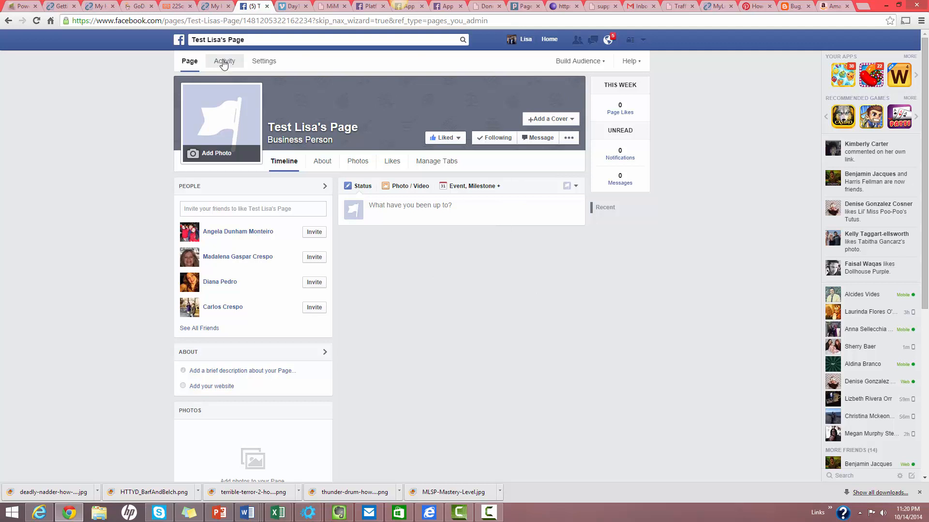
pyautogui.click(548, 39)
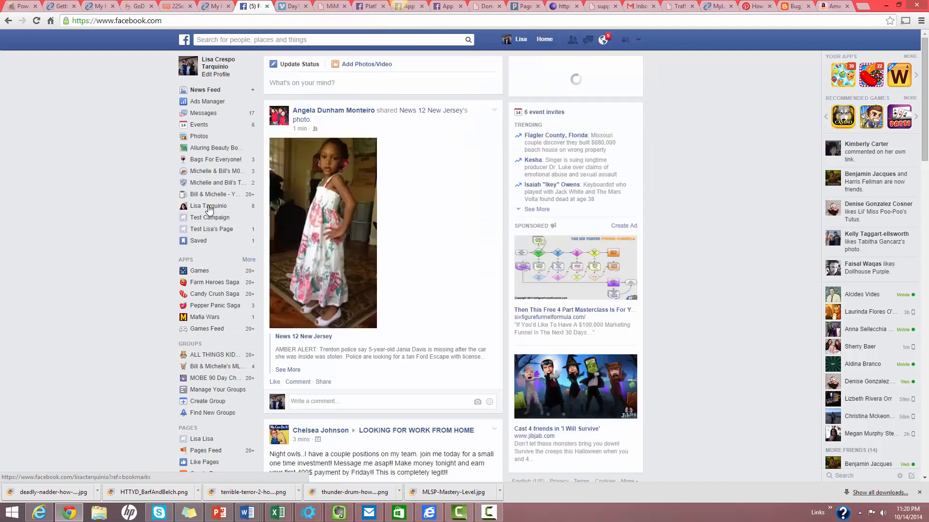
pyautogui.scroll(-1, 208, 204)
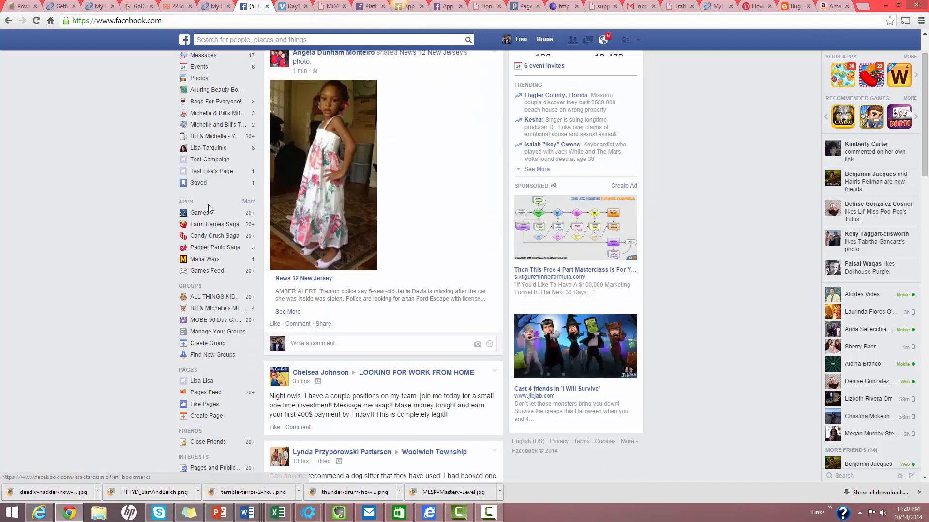
pyautogui.click(217, 148)
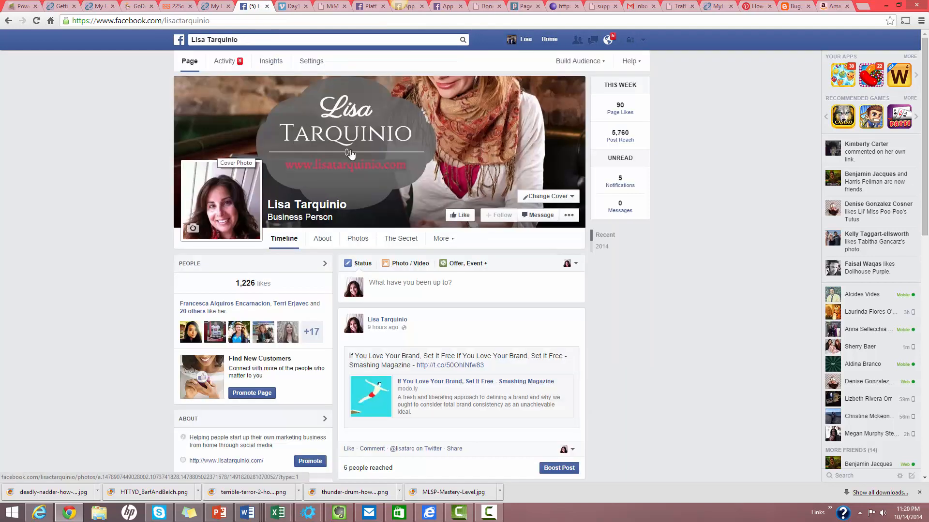
pyautogui.click(221, 63)
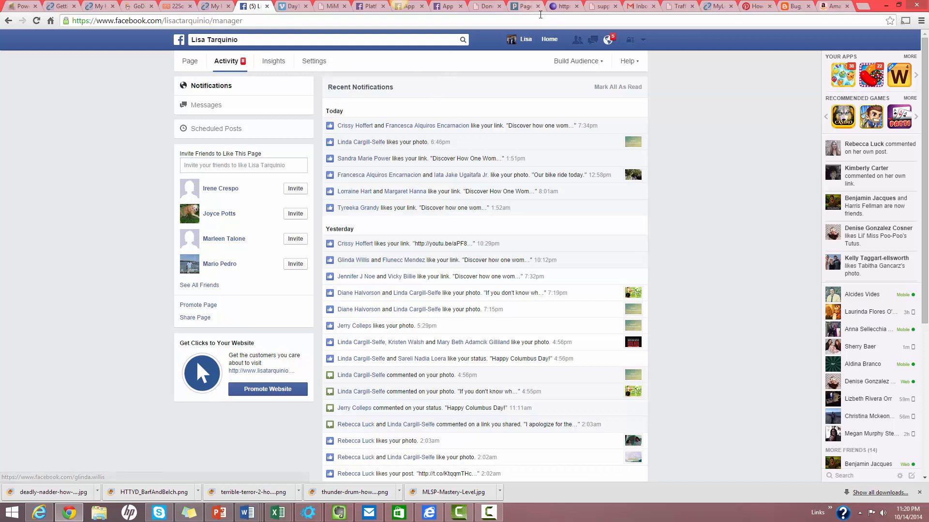
# Step: Switch back to Pagemodo, quit the cover photo designer without saving, and open the Posts section
pyautogui.click(525, 7)
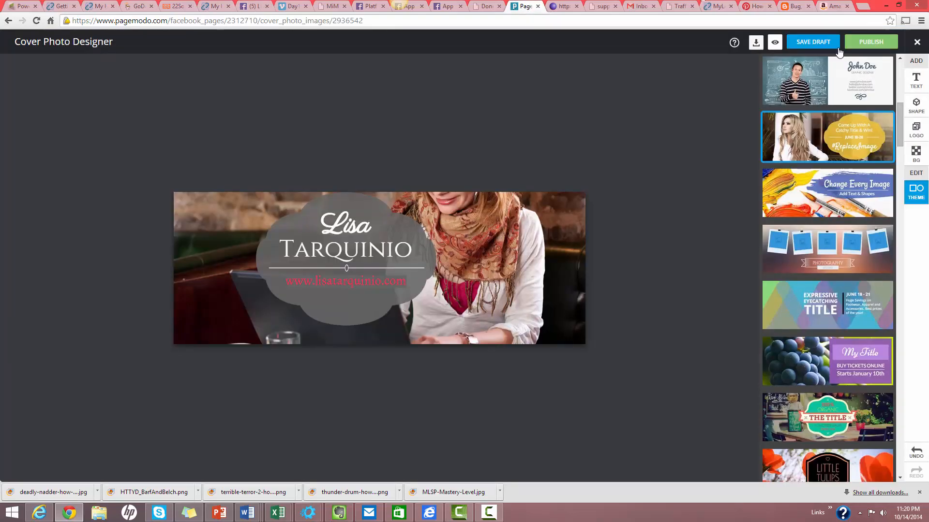
pyautogui.click(917, 43)
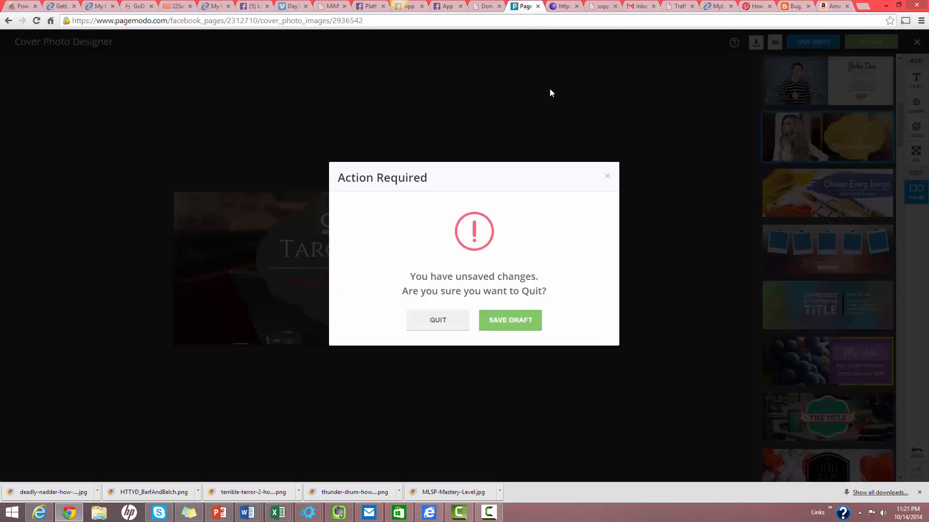
pyautogui.click(607, 177)
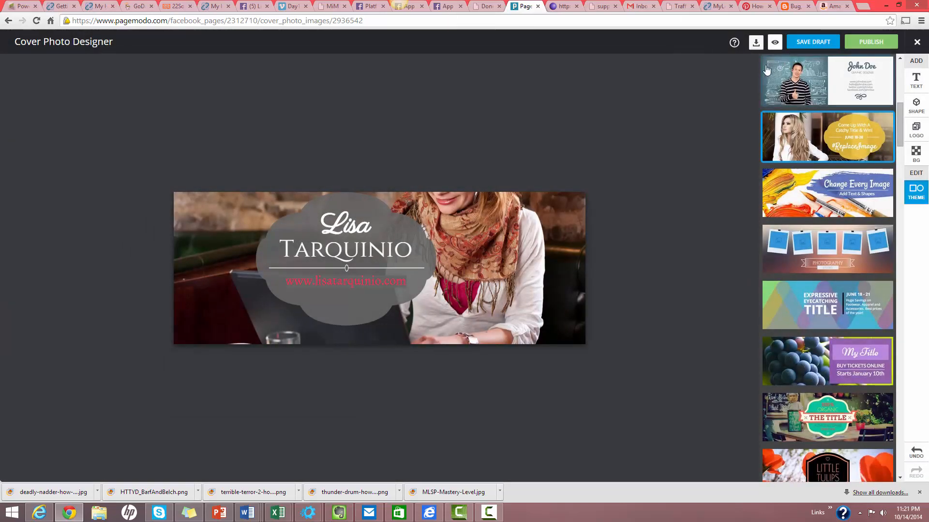
pyautogui.click(917, 42)
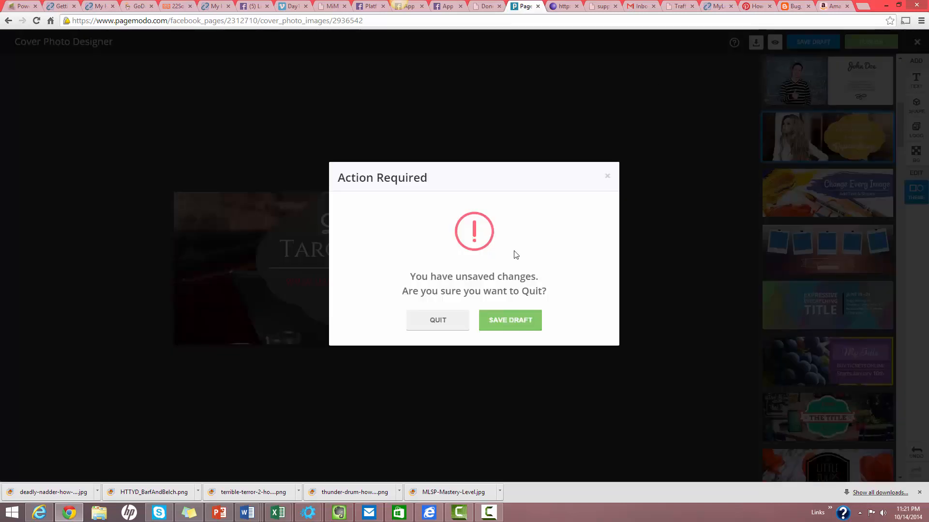
pyautogui.click(435, 318)
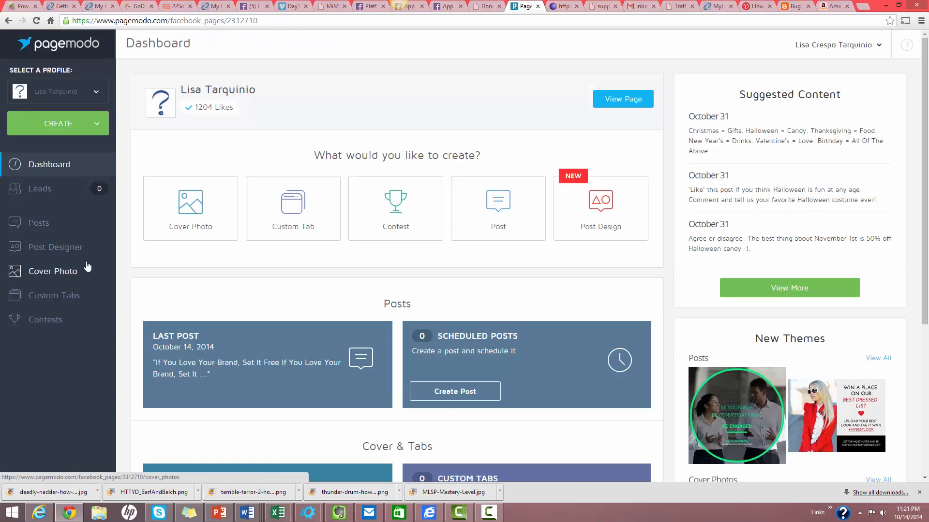
pyautogui.click(50, 225)
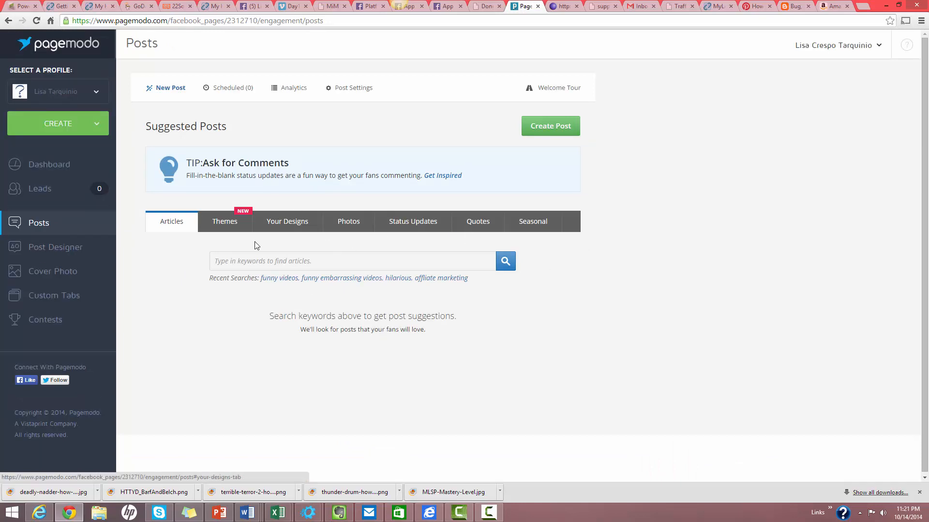
# Step: Browse Pagemodo's suggested status updates, the saved designs and the post themes
pyautogui.click(412, 221)
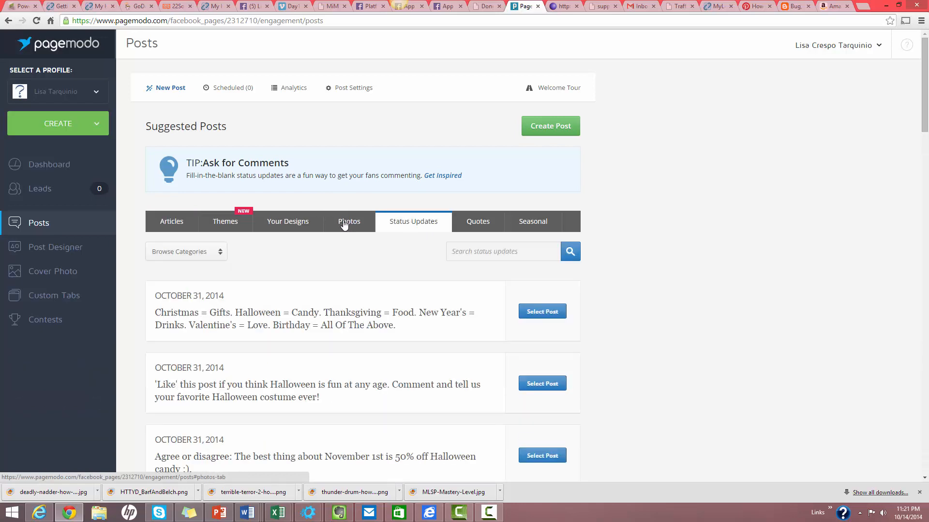
pyautogui.click(273, 226)
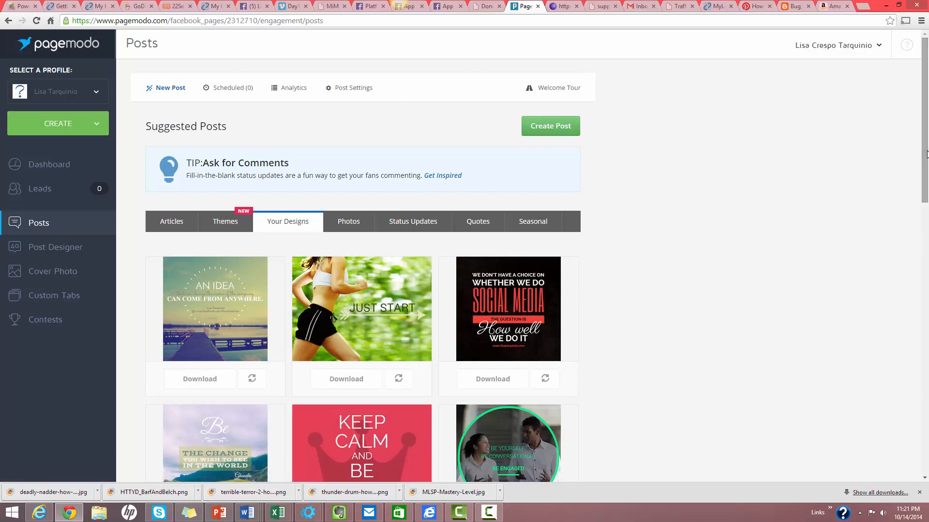
pyautogui.click(233, 228)
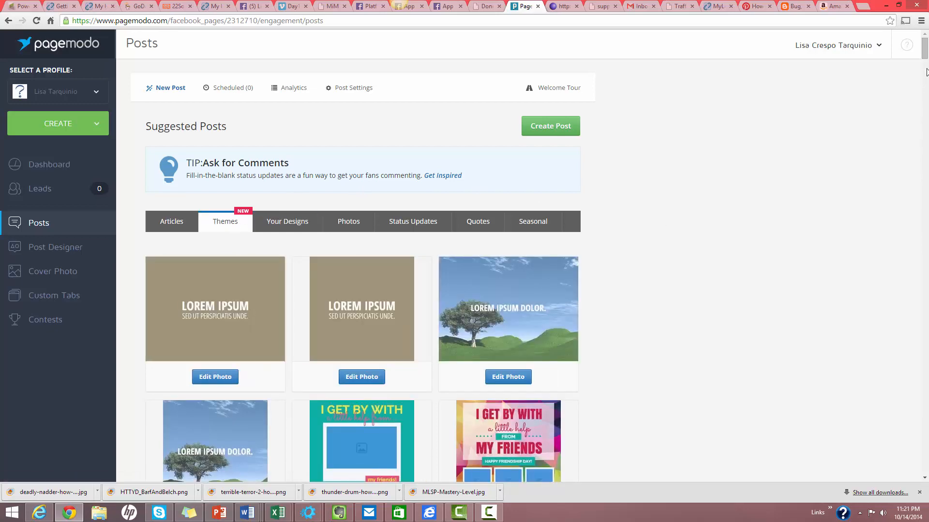
pyautogui.scroll(-10, 926, 72)
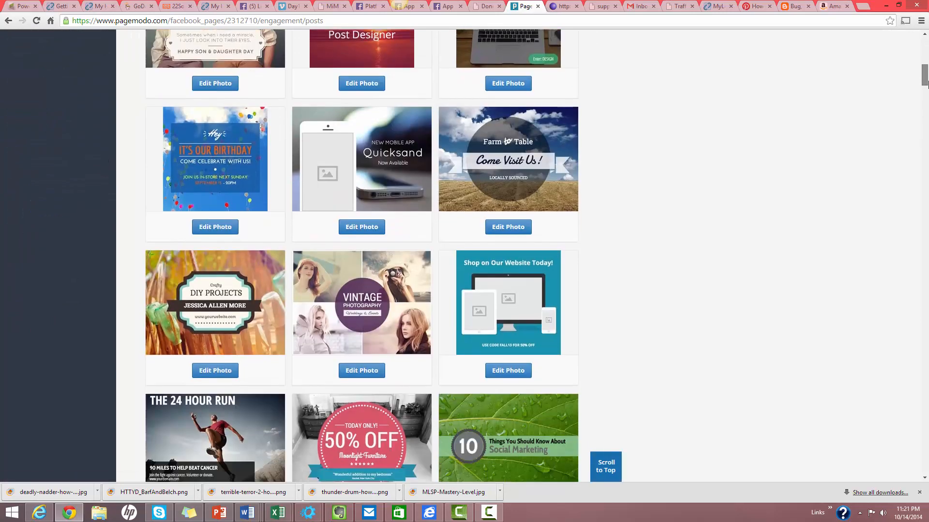
pyautogui.moveTo(925, 84); pyautogui.dragTo(925, 112)
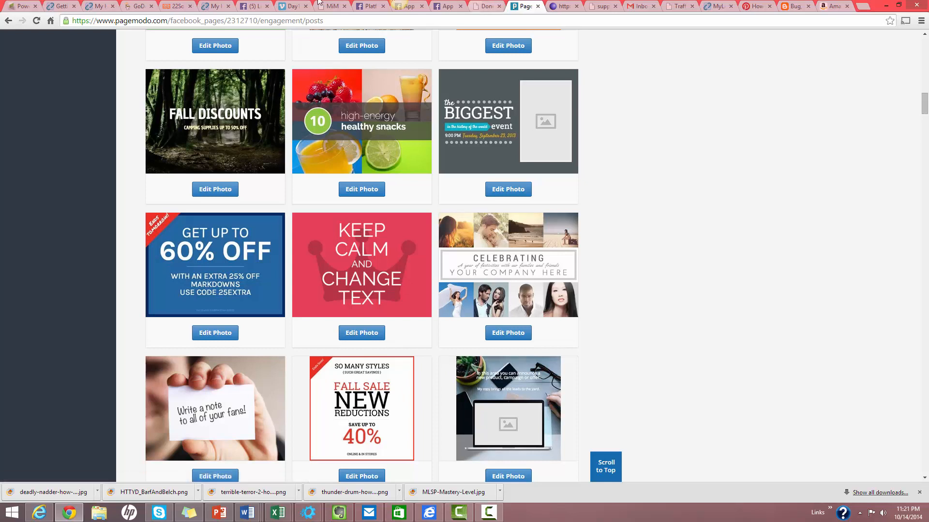
pyautogui.click(925, 83)
pyautogui.click(926, 52)
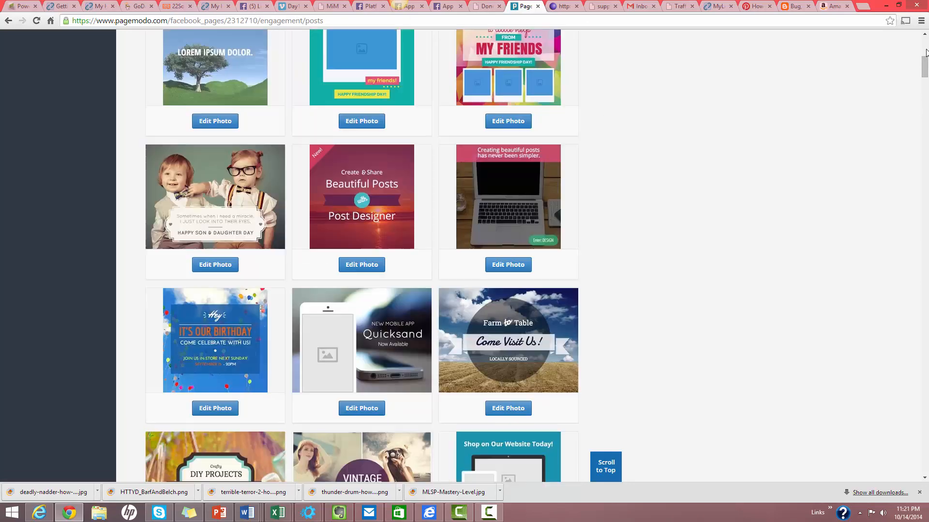
pyautogui.click(926, 52)
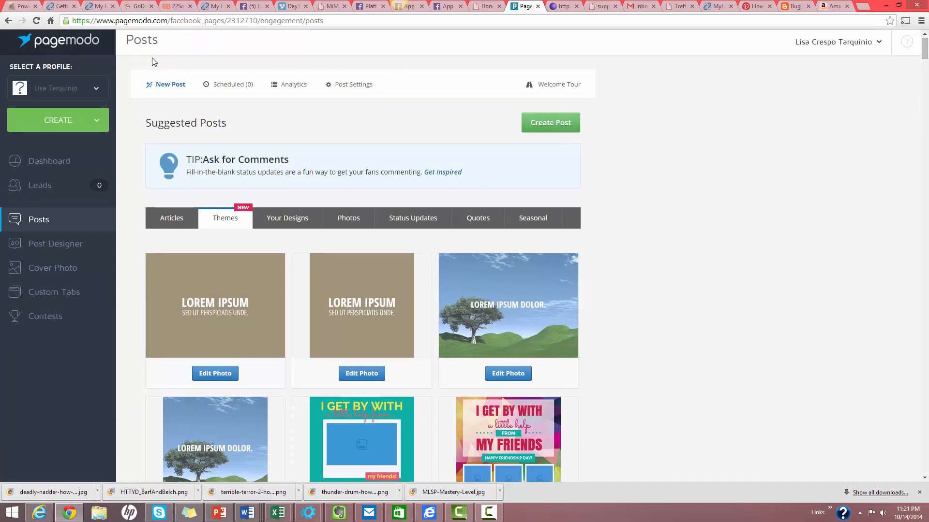
# Step: Switch to Facebook and review the established page's Insights overview and recent posts, with a brief look at its general settings
pyautogui.click(251, 6)
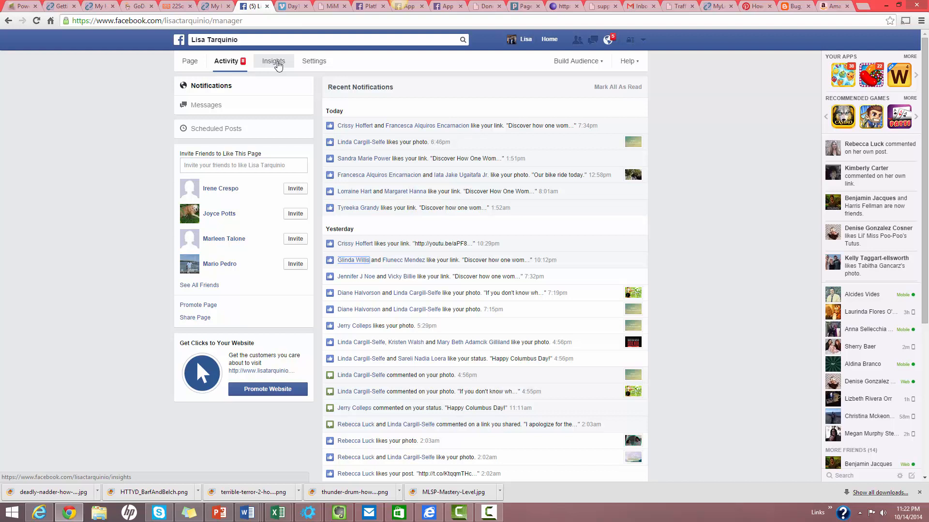
pyautogui.click(273, 62)
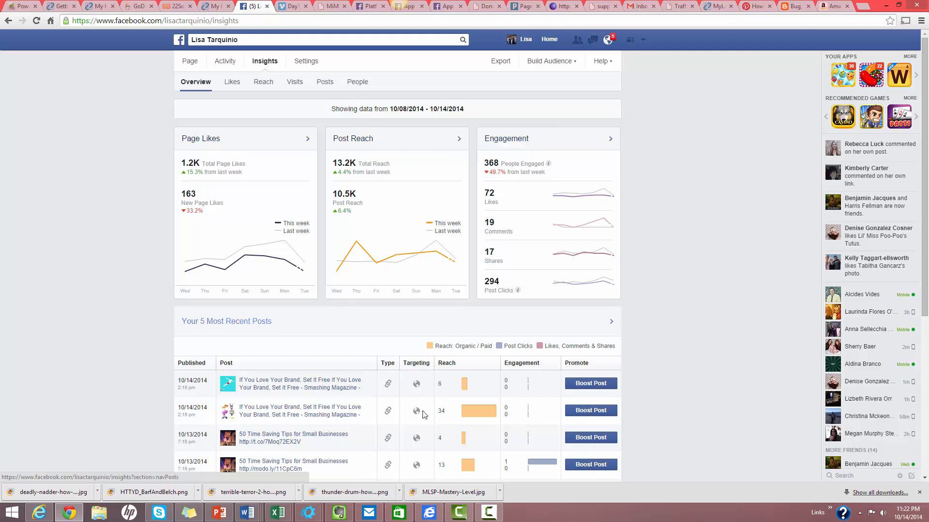
pyautogui.scroll(-3, 927, 301)
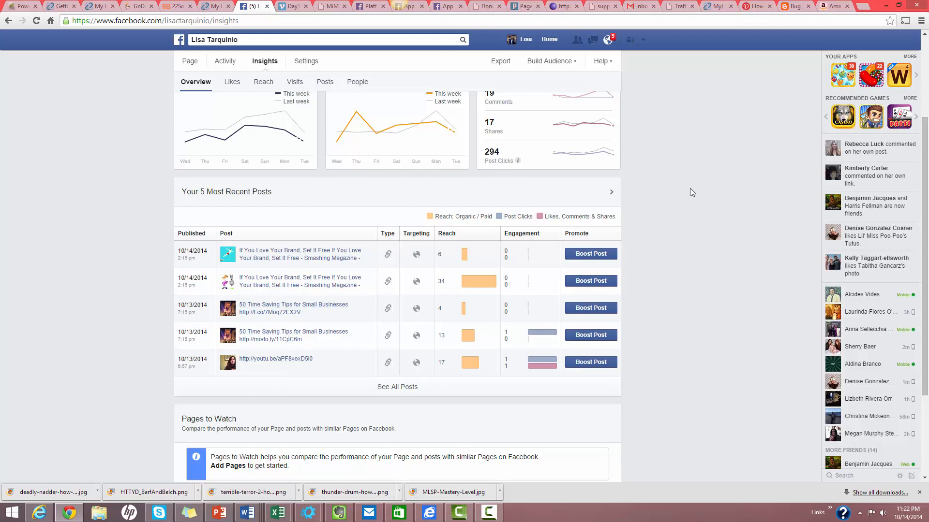
pyautogui.moveTo(925, 257); pyautogui.dragTo(902, 154)
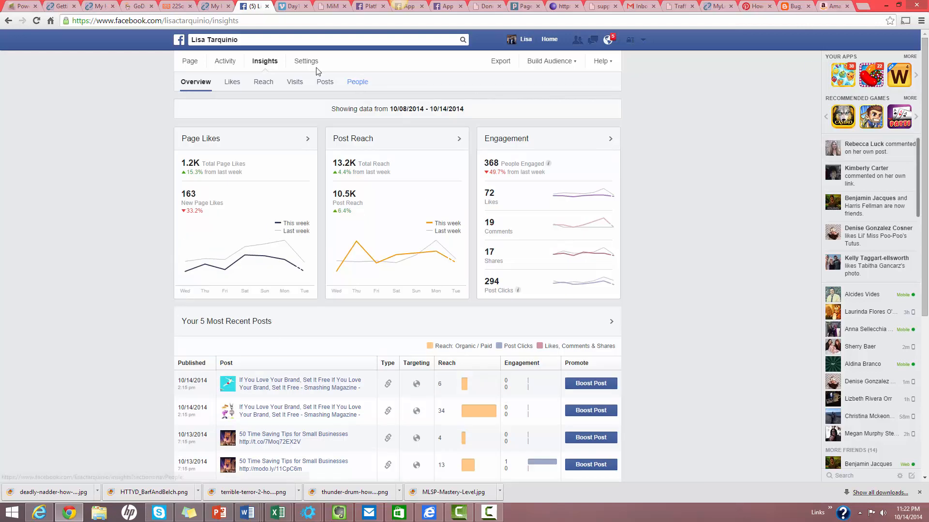
pyautogui.click(300, 63)
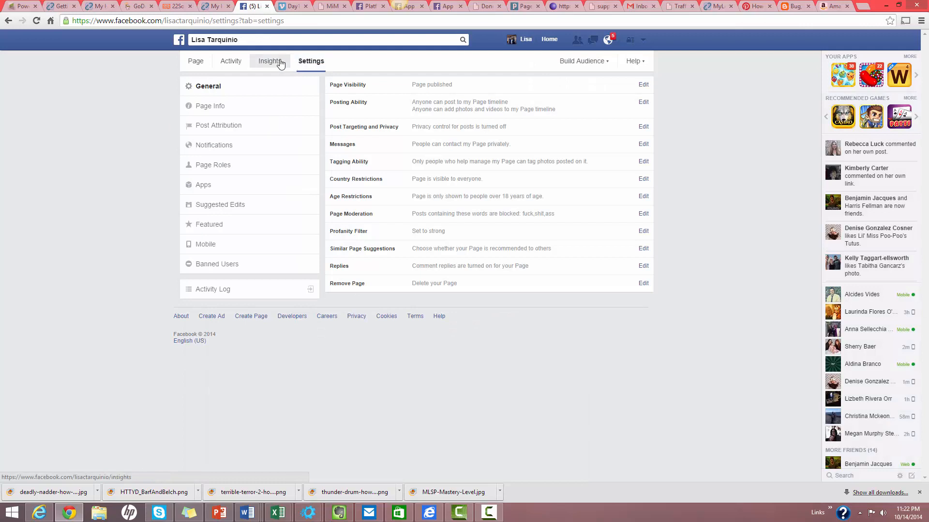
pyautogui.click(279, 62)
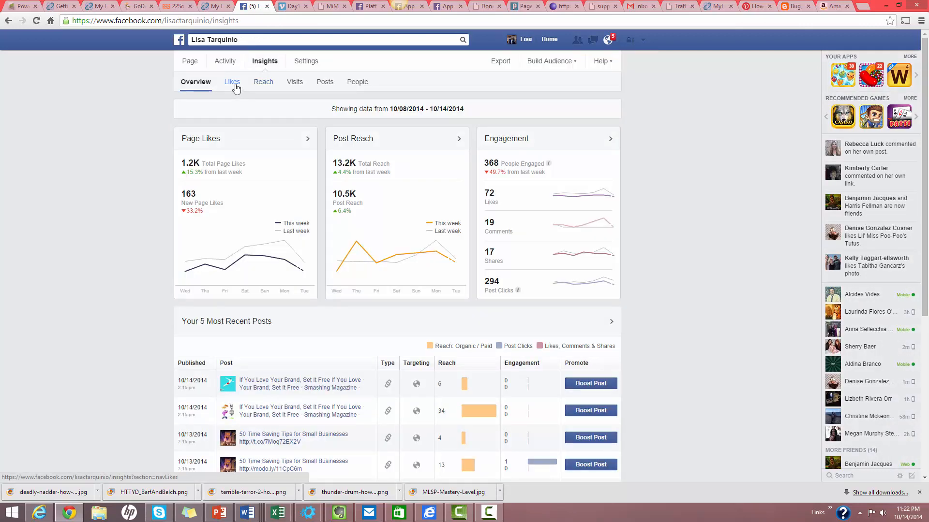
# Step: Examine the page's Insights charts for likes and visits, when fans are online, and the fans' demographics
pyautogui.click(237, 86)
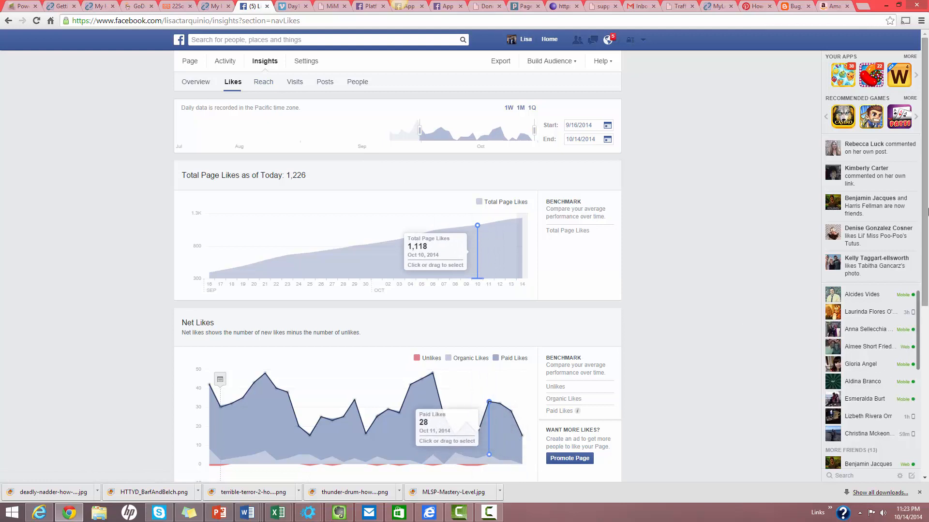
pyautogui.scroll(-4, 927, 211)
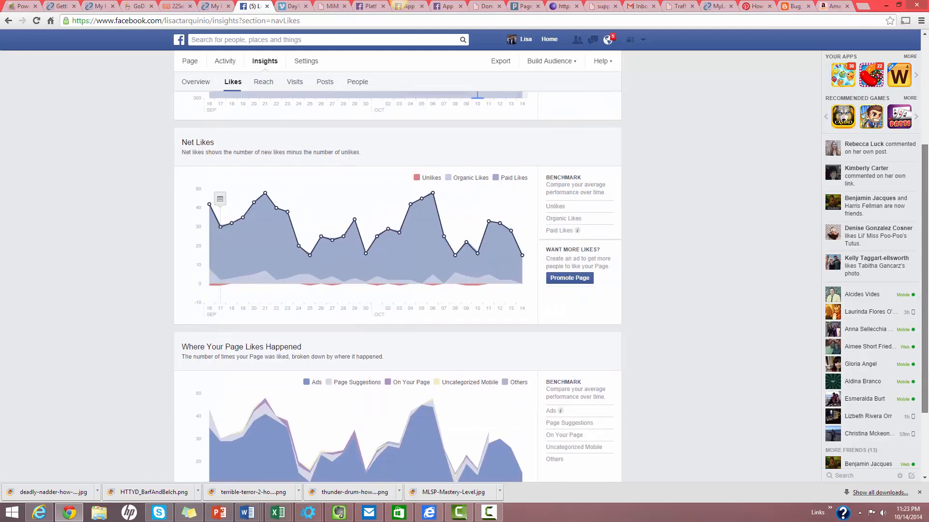
pyautogui.scroll(-3, 927, 387)
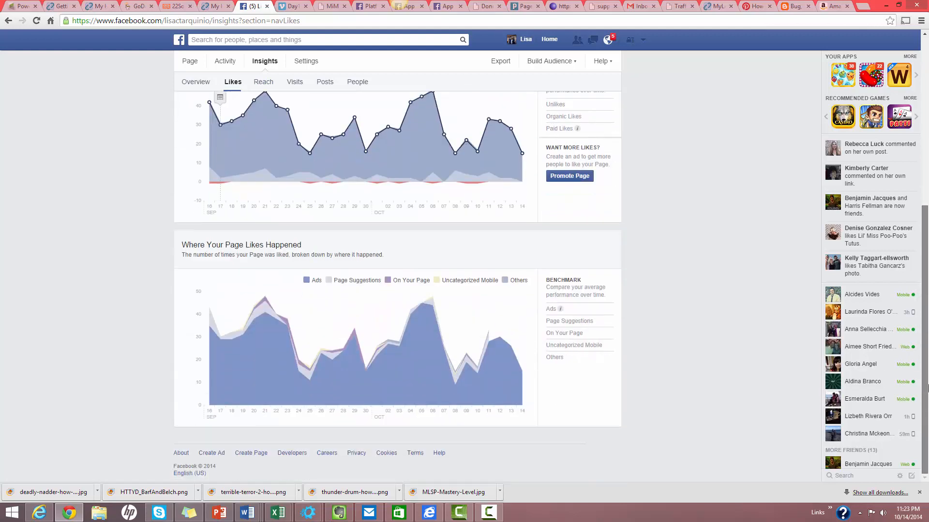
pyautogui.moveTo(927, 387); pyautogui.dragTo(924, 41)
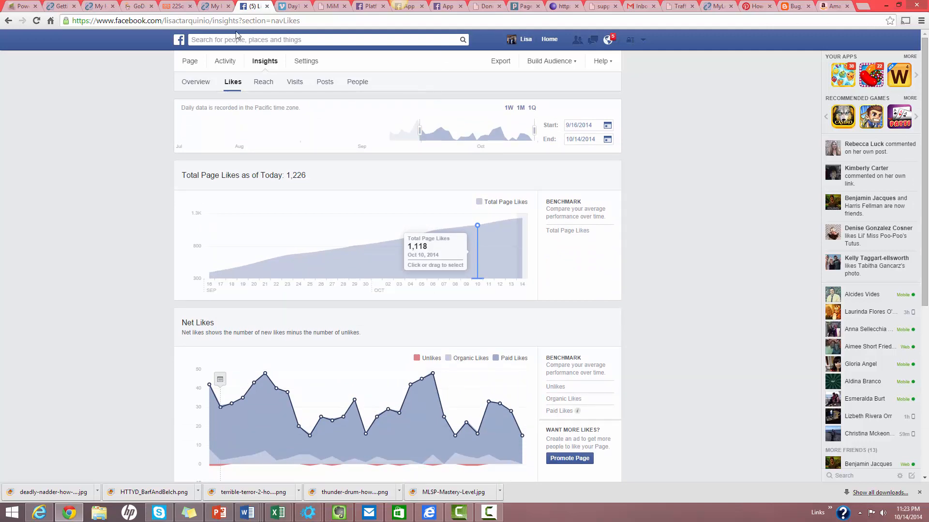
pyautogui.click(295, 83)
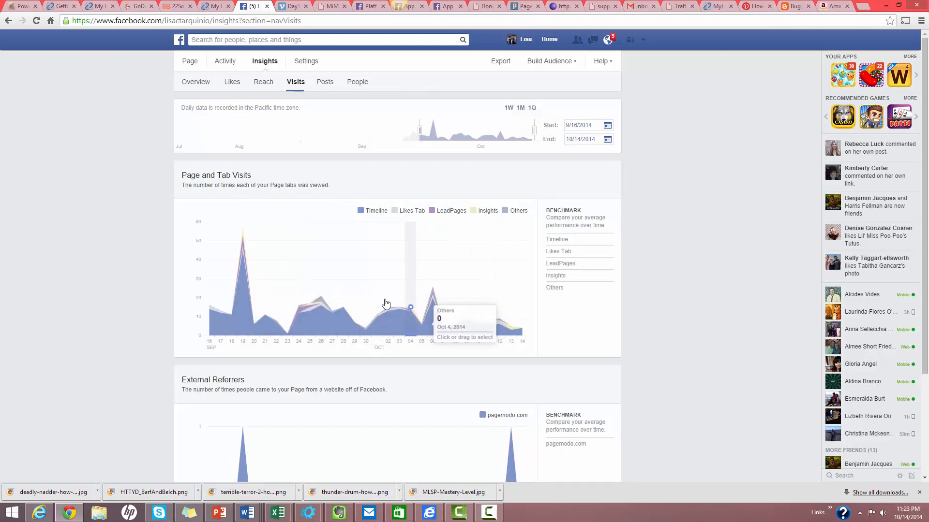
pyautogui.click(323, 83)
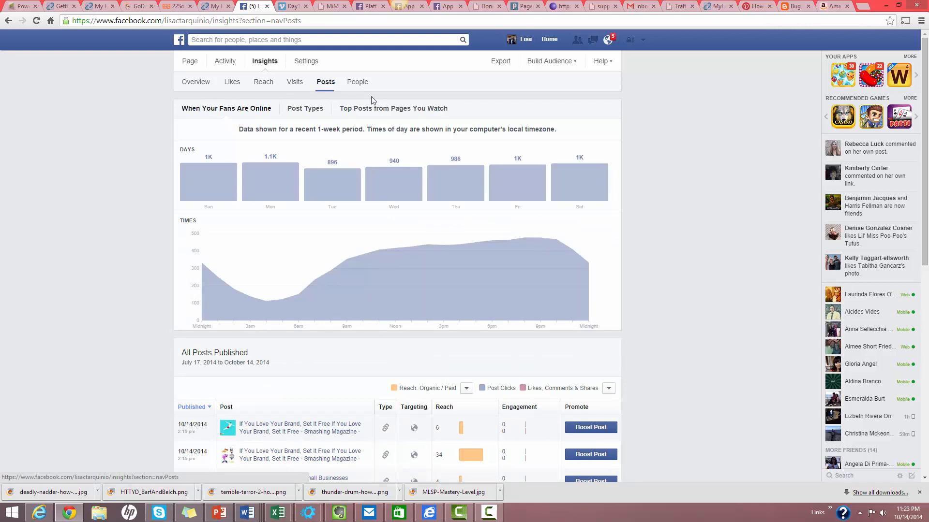
pyautogui.click(358, 83)
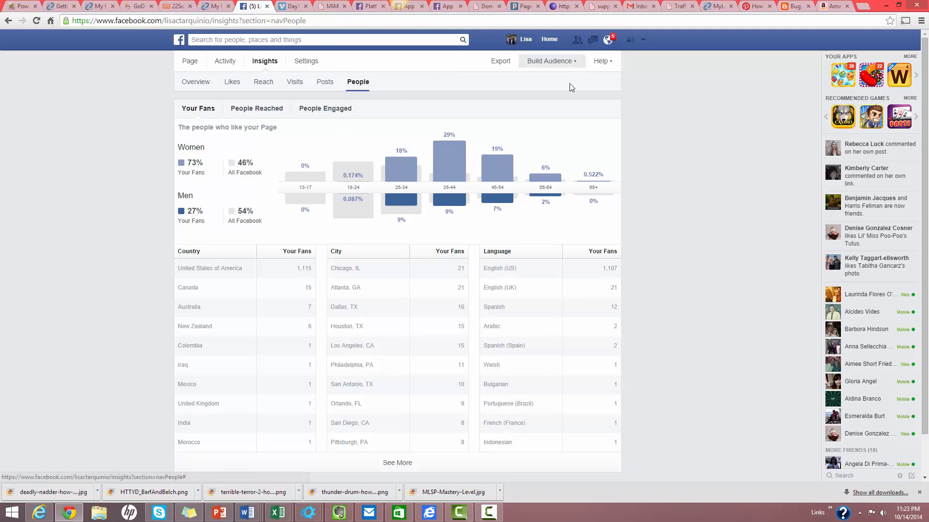
# Step: Open the Ads Manager from the home feed and create a Page Likes ad for the owner's established business page
pyautogui.click(549, 43)
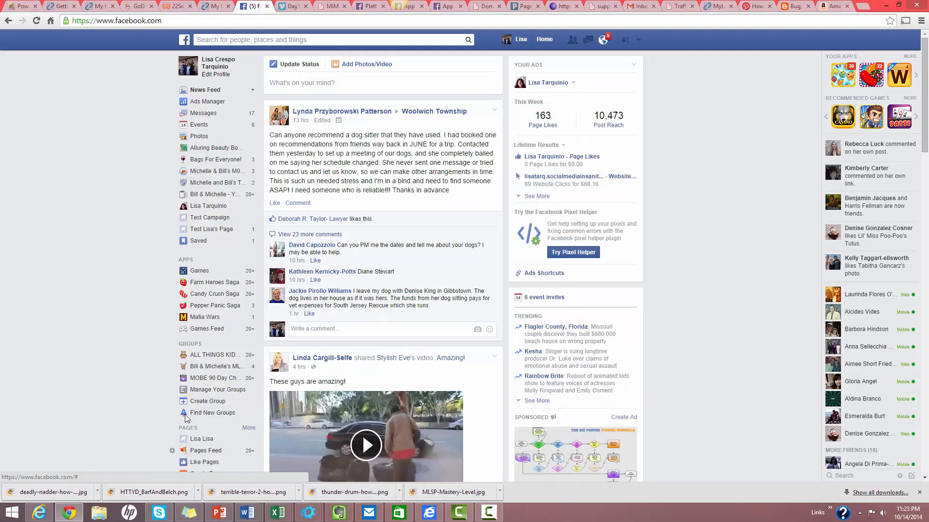
pyautogui.click(218, 103)
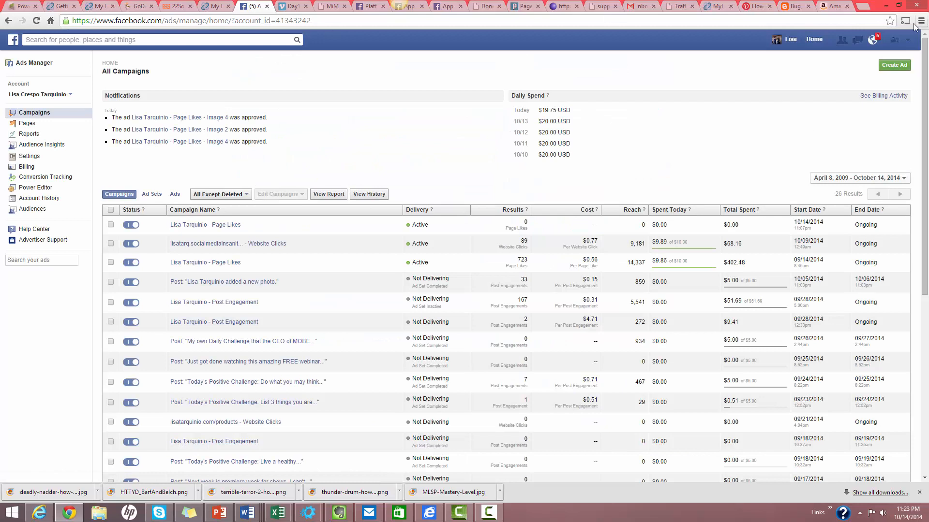
pyautogui.click(893, 67)
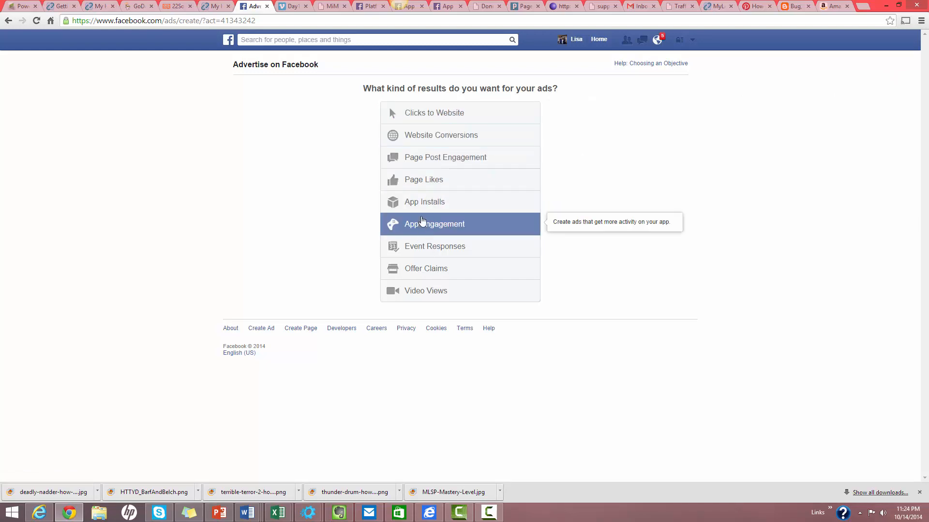
pyautogui.click(427, 189)
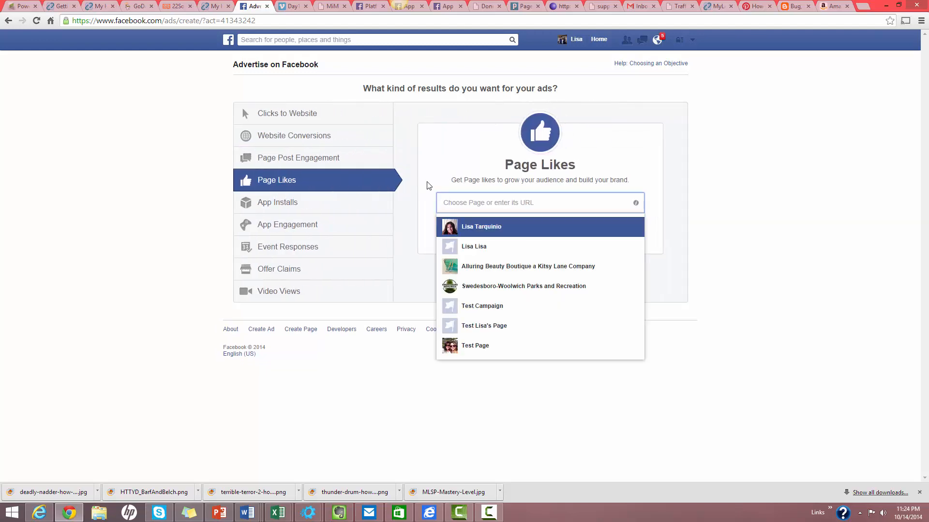
pyautogui.click(475, 228)
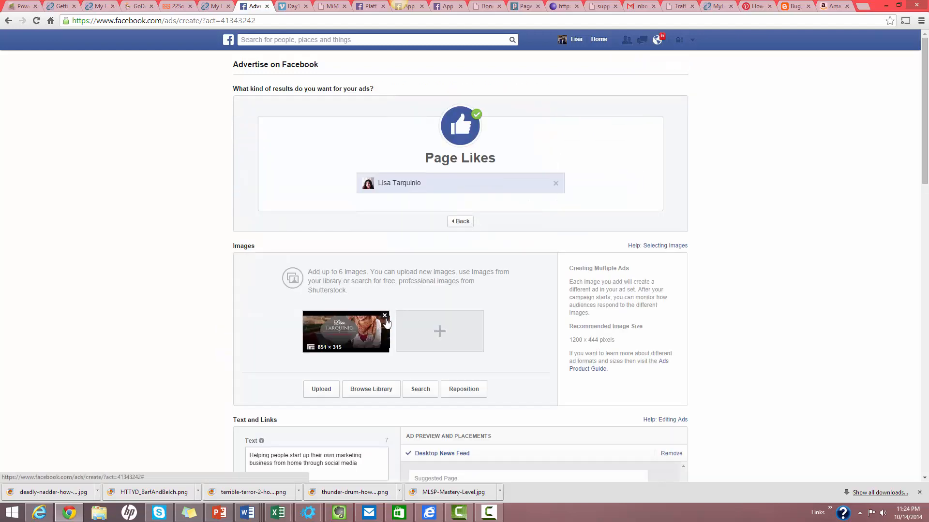
# Step: Remove the preloaded cover image from the ad and select the stock photo of a group giving thumbs up instead
pyautogui.click(385, 316)
pyautogui.click(385, 324)
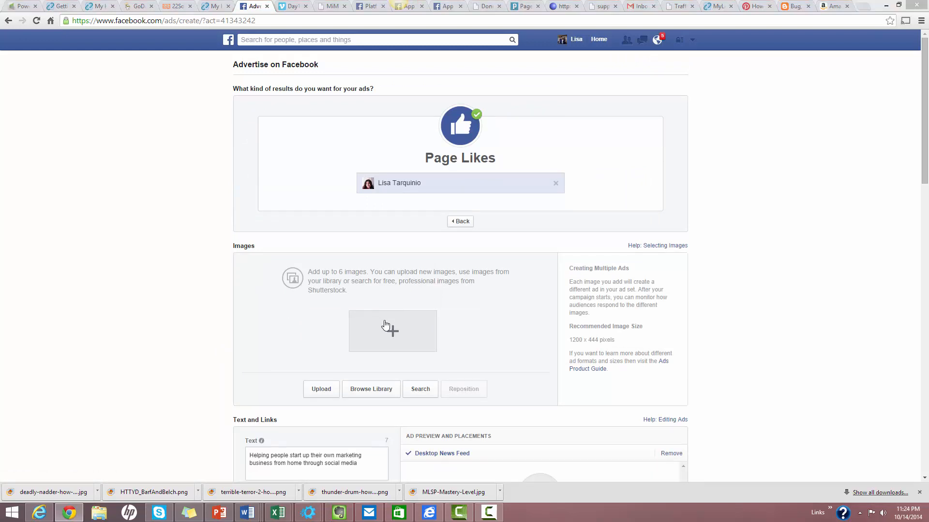
pyautogui.click(454, 5)
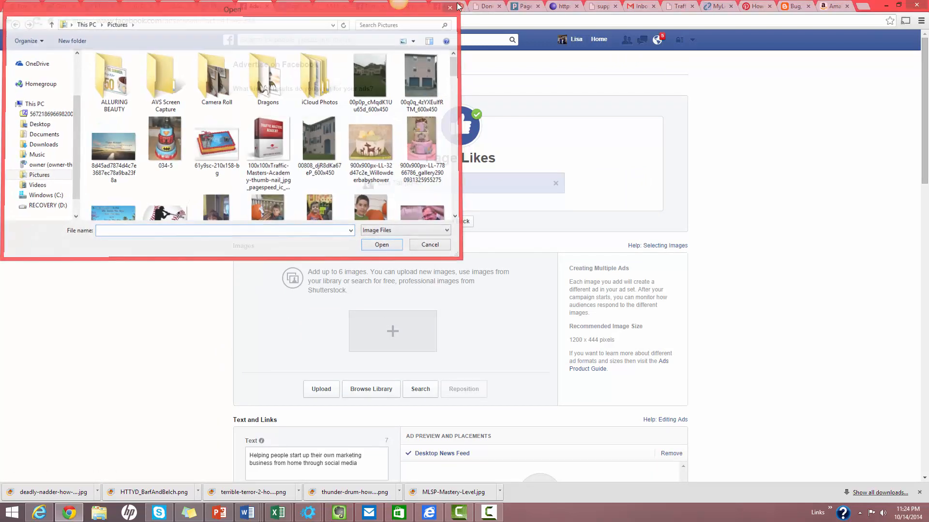
pyautogui.click(364, 393)
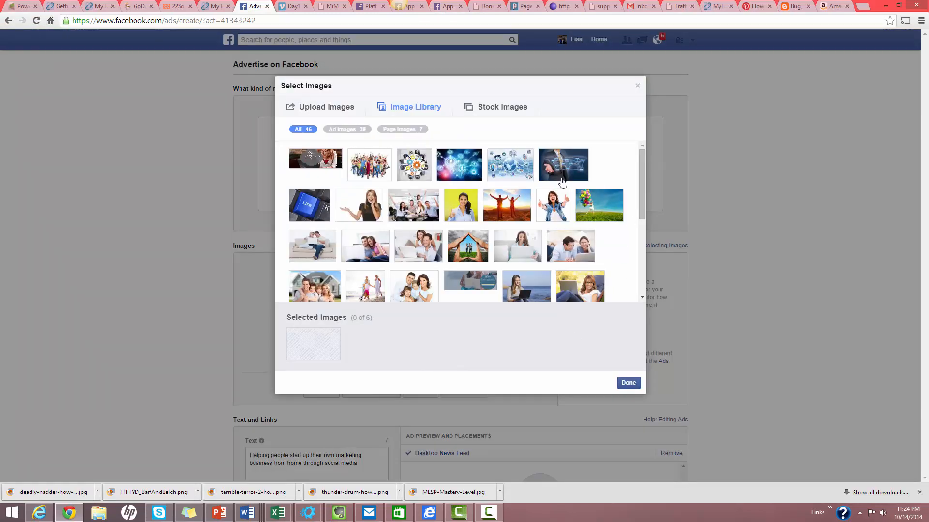
pyautogui.click(506, 106)
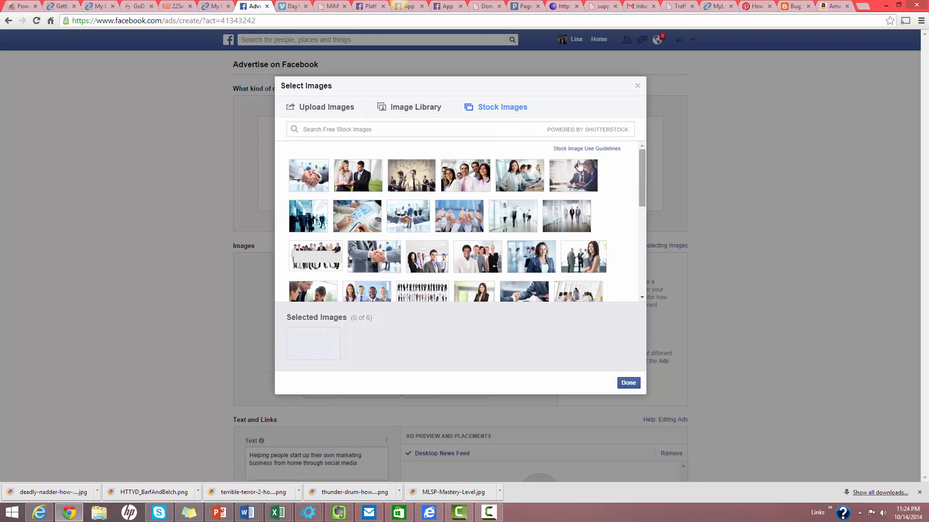
pyautogui.click(467, 218)
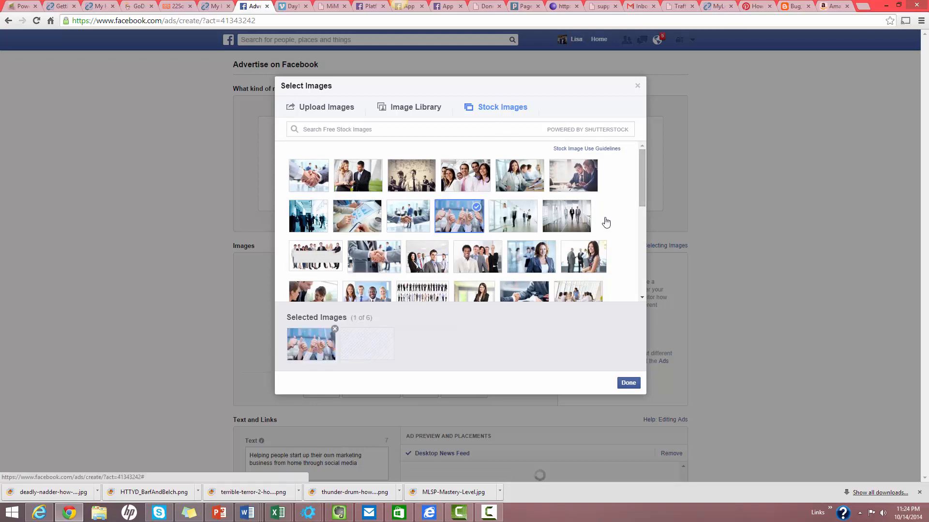
# Step: Search the free stock images for "happy" and add the pointing woman on white and the smiling woman in a blue shirt
pyautogui.moveTo(642, 157); pyautogui.dragTo(647, 215)
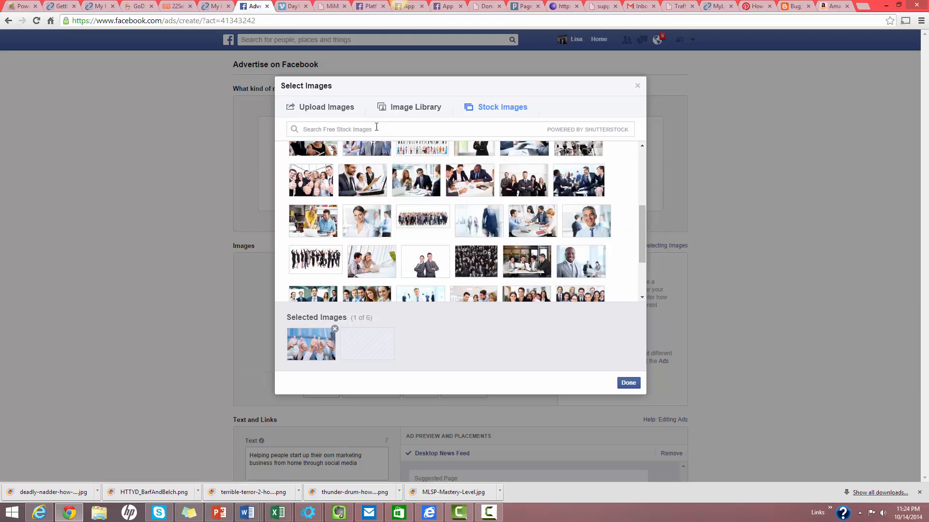
pyautogui.click(376, 127)
pyautogui.write('happy')
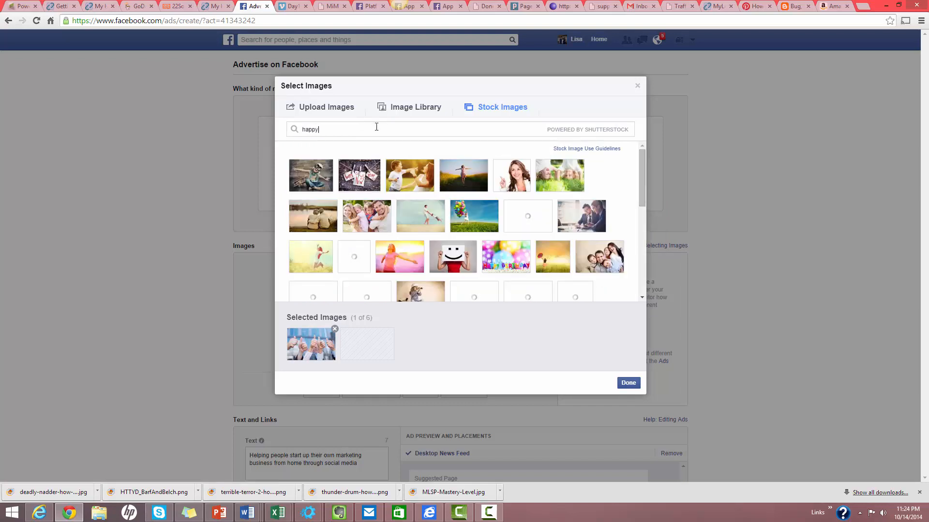
pyautogui.click(510, 178)
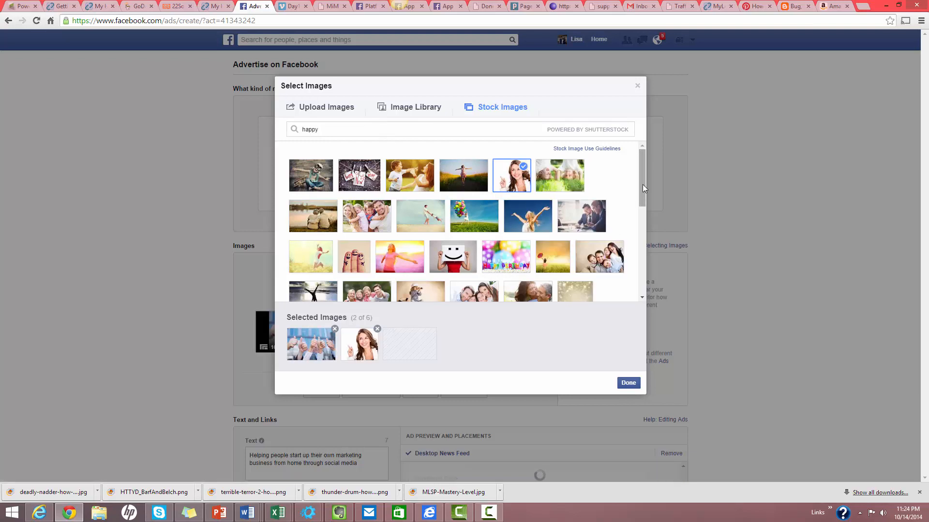
pyautogui.moveTo(642, 184); pyautogui.dragTo(649, 261)
pyautogui.click(366, 171)
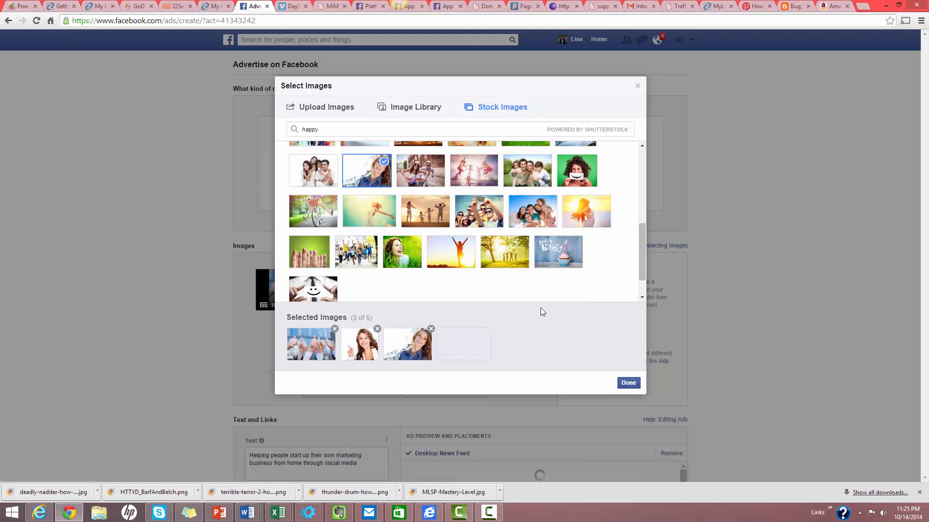
# Step: Add the stock photos of the figure with raised arms at sunrise and the friends with their heads in a circle
pyautogui.click(449, 258)
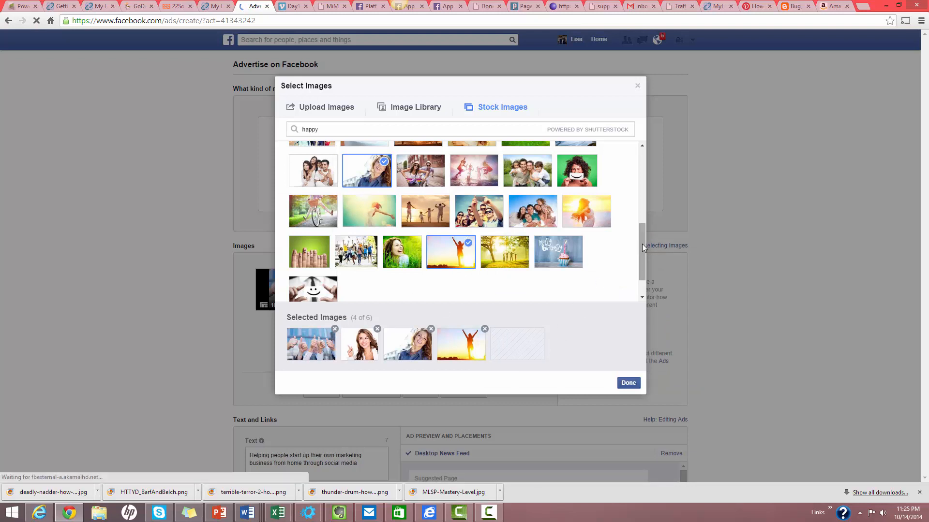
pyautogui.scroll(-4, 642, 262)
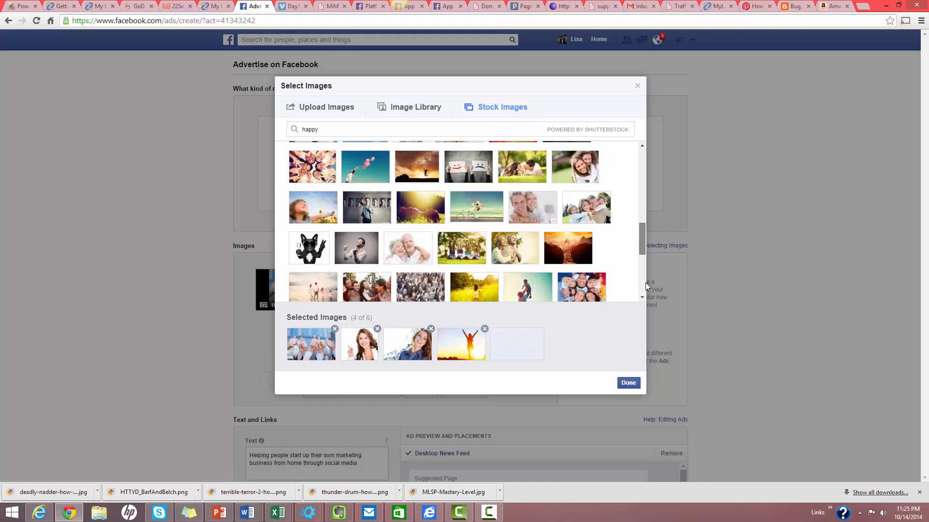
pyautogui.scroll(-2, 645, 285)
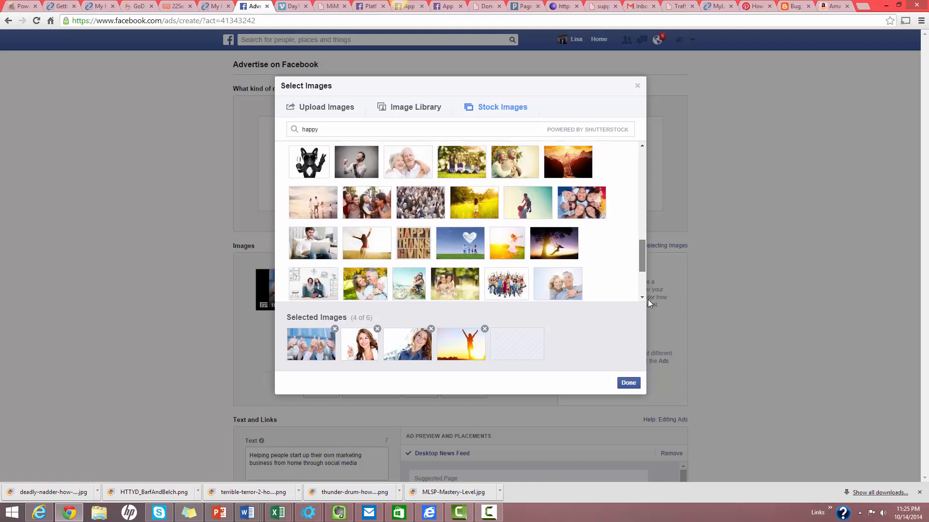
pyautogui.click(580, 200)
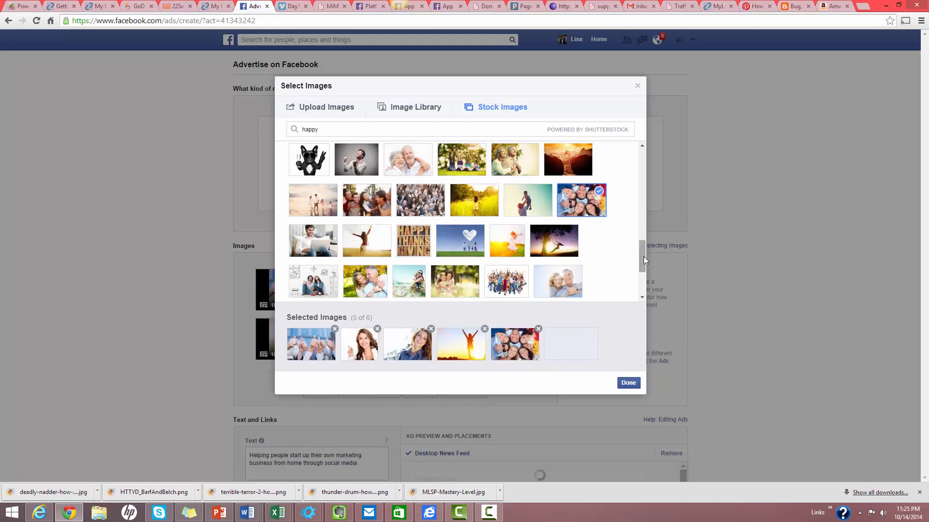
# Step: Add the cheering woman in a denim jacket giving two thumbs up from the image library and confirm the six selected images
pyautogui.moveTo(643, 257); pyautogui.dragTo(643, 280)
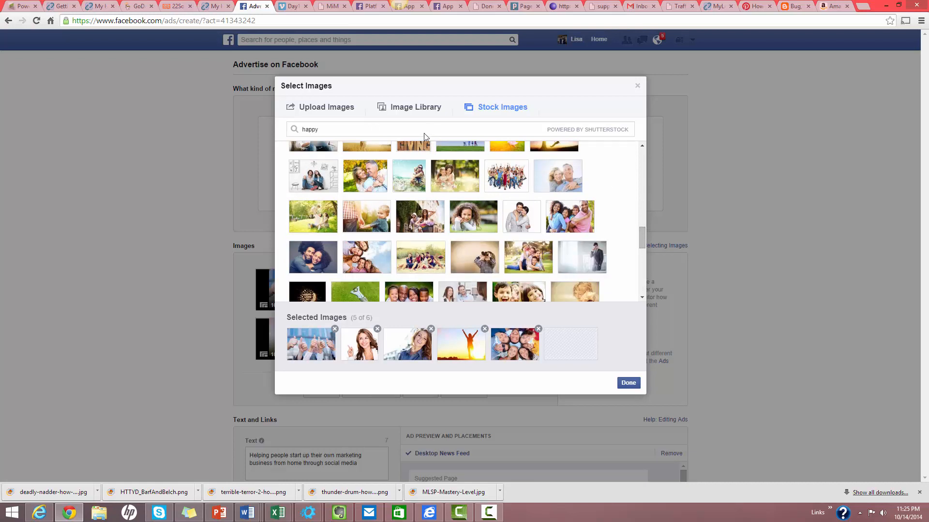
pyautogui.click(406, 112)
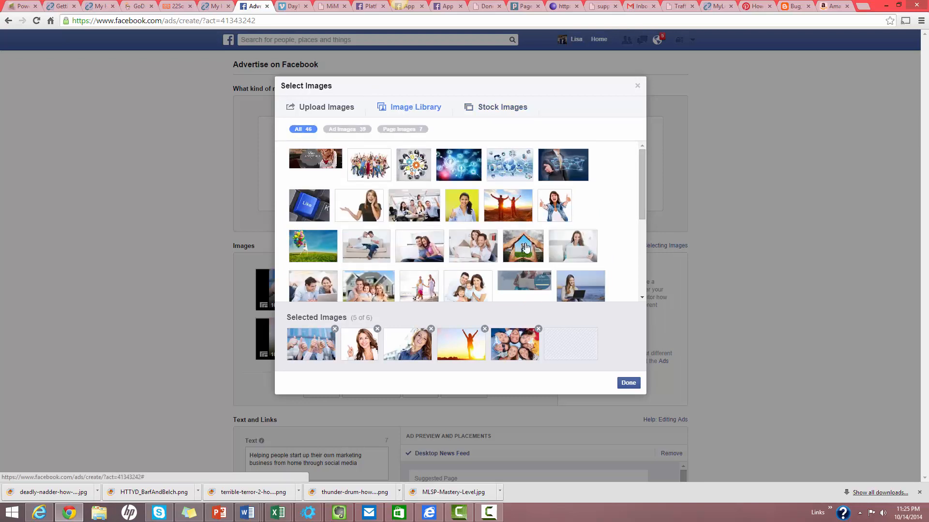
pyautogui.click(555, 202)
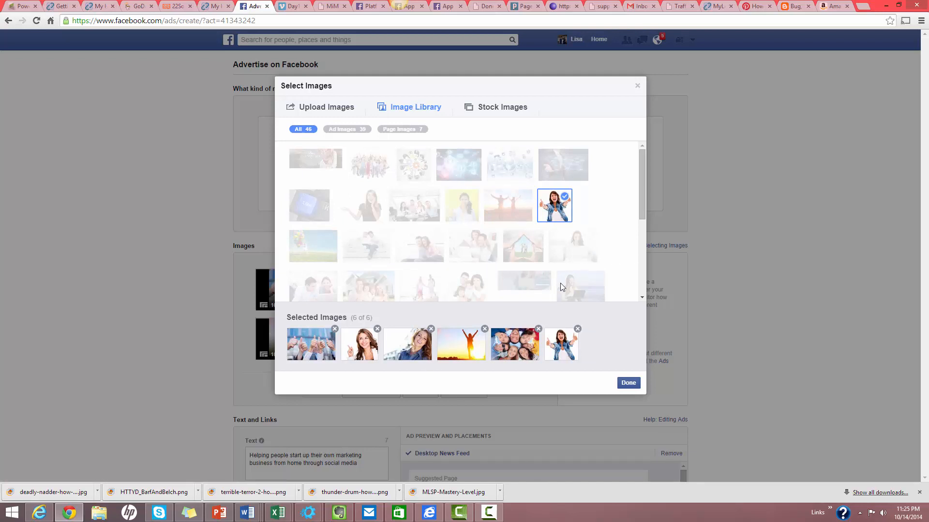
pyautogui.click(628, 384)
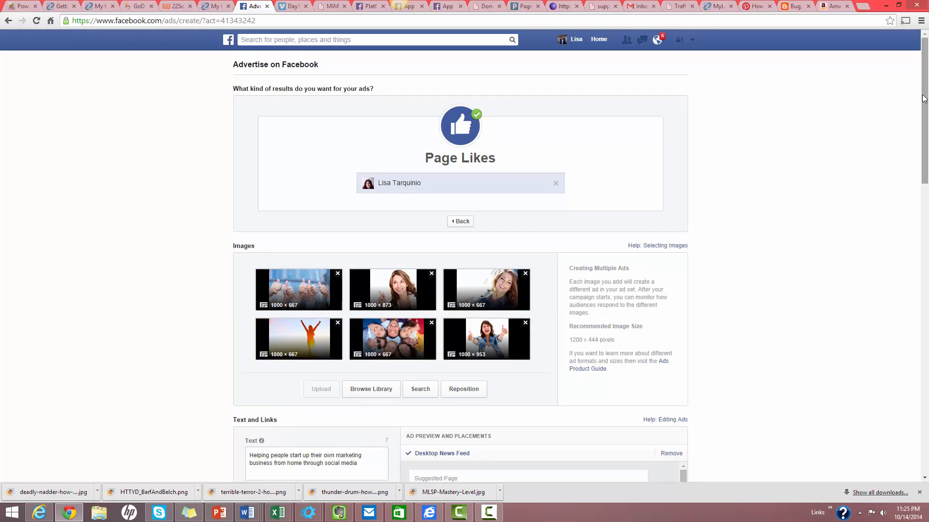
# Step: Reposition the crops of the pointing woman and the blue-shirted woman upward so more of their heads fits the frame
pyautogui.scroll(-2, 438, 224)
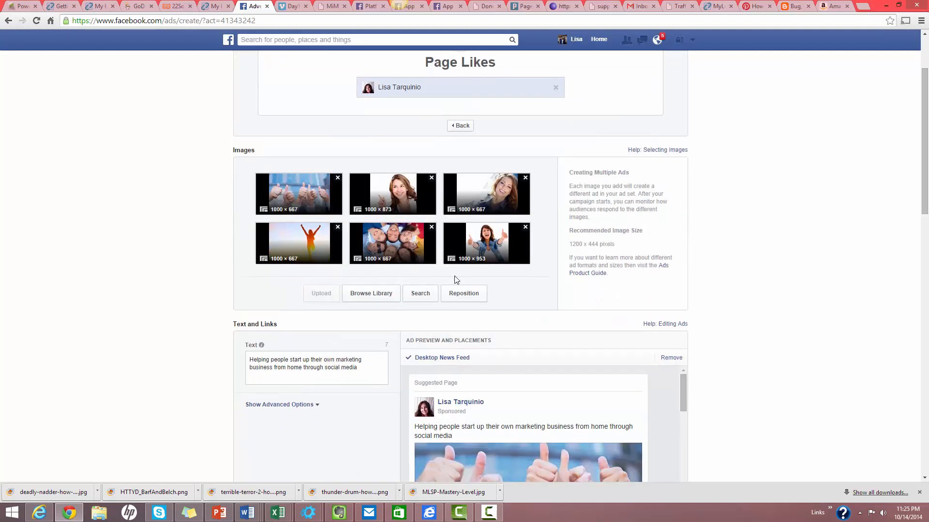
pyautogui.click(466, 294)
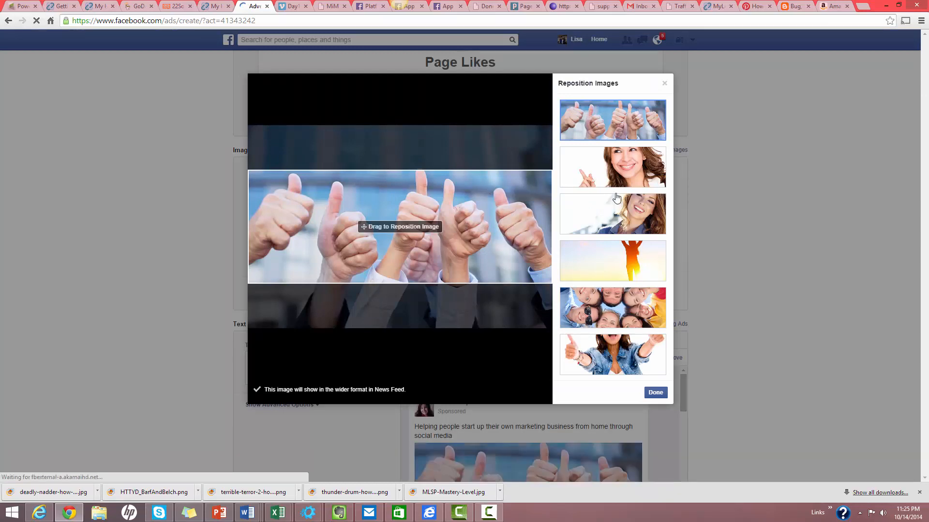
pyautogui.click(601, 170)
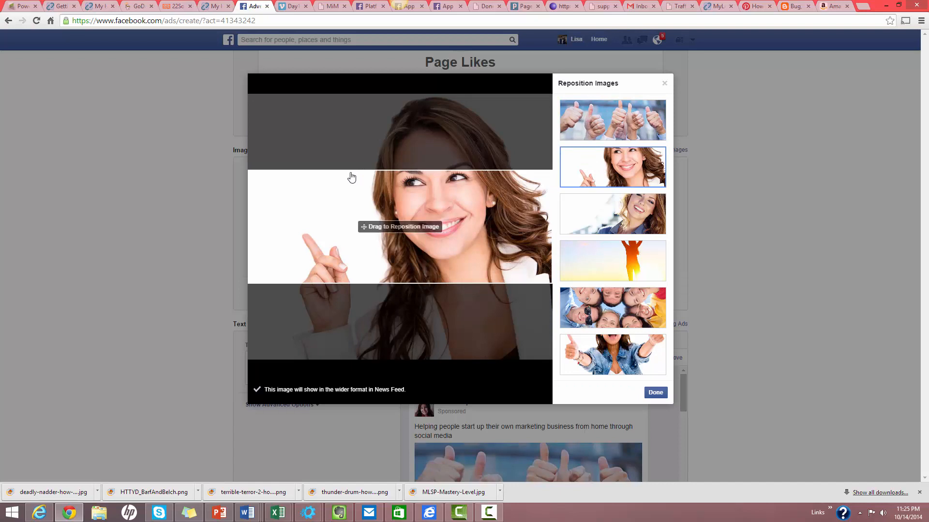
pyautogui.moveTo(351, 178); pyautogui.dragTo(352, 166)
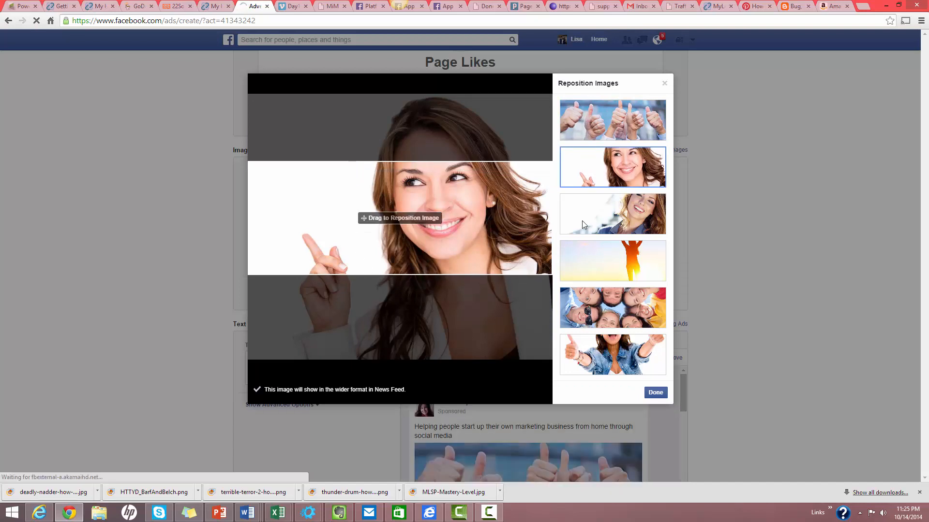
pyautogui.click(596, 227)
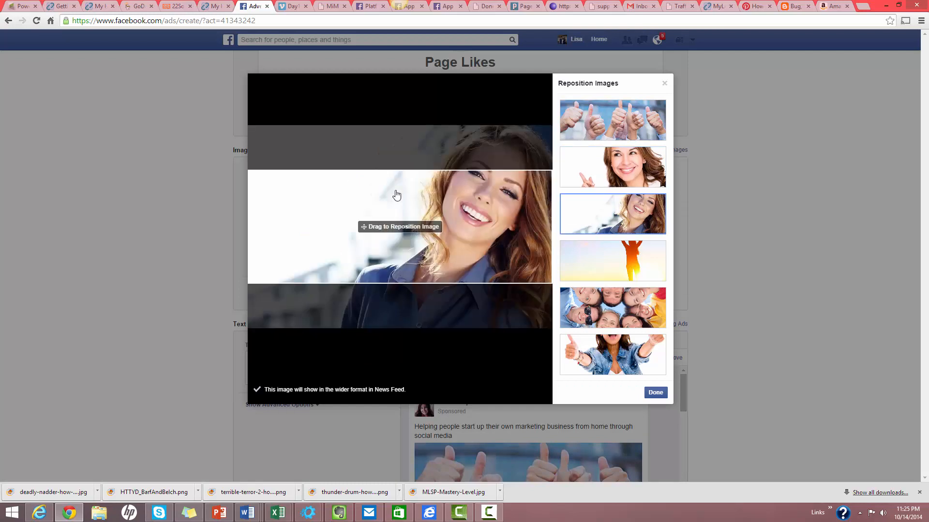
pyautogui.moveTo(379, 176)
pyautogui.mouseDown()
pyautogui.moveTo(387, 141)
pyautogui.moveTo(384, 160)
pyautogui.mouseUp()
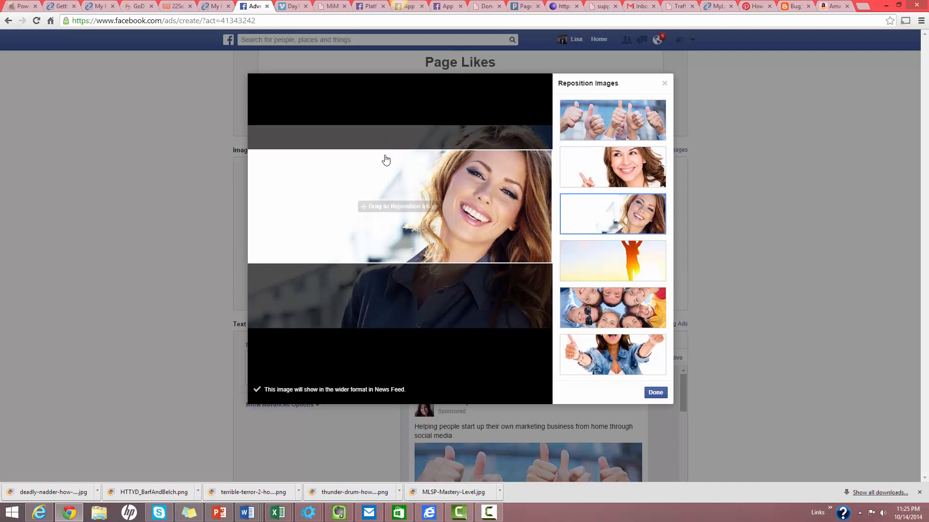
# Step: Move the crops of the sunrise figure and the cheering woman up to include their heads, and save the repositioned images
pyautogui.click(600, 257)
pyautogui.moveTo(336, 179); pyautogui.dragTo(344, 125)
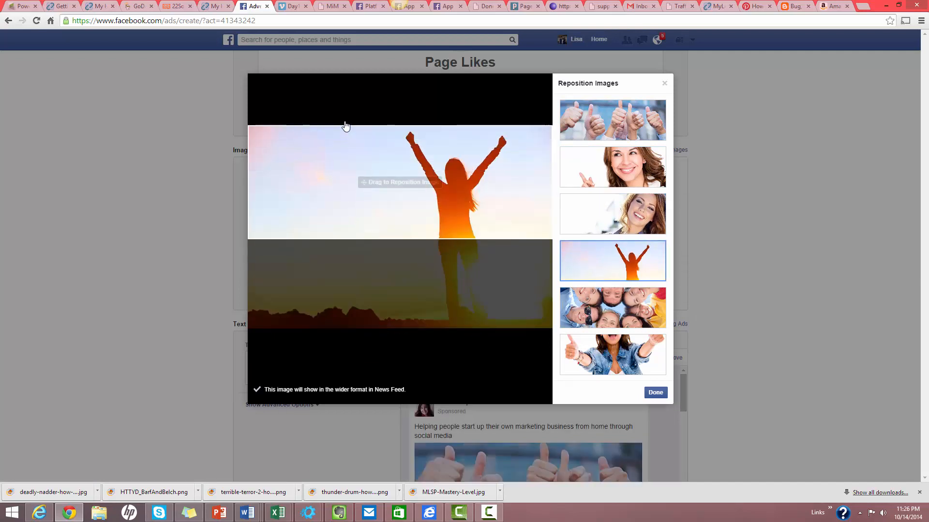
pyautogui.click(590, 303)
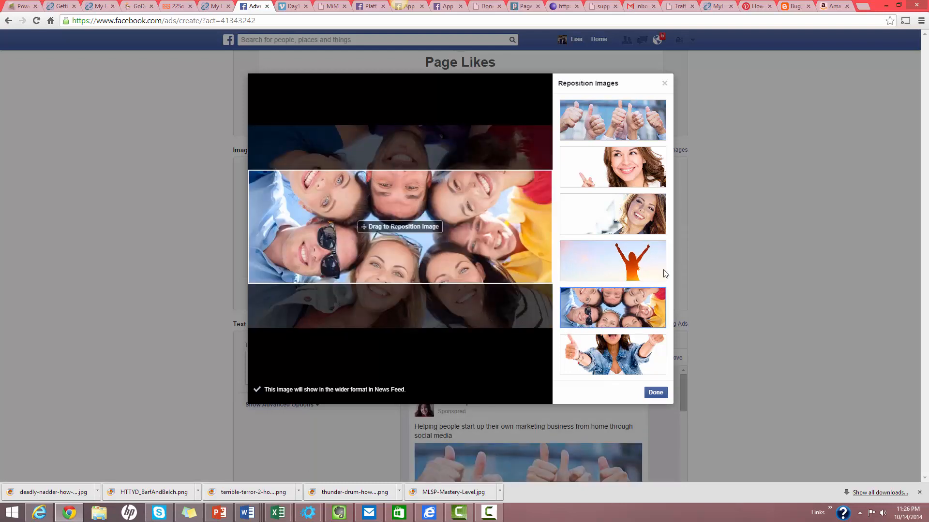
pyautogui.click(599, 351)
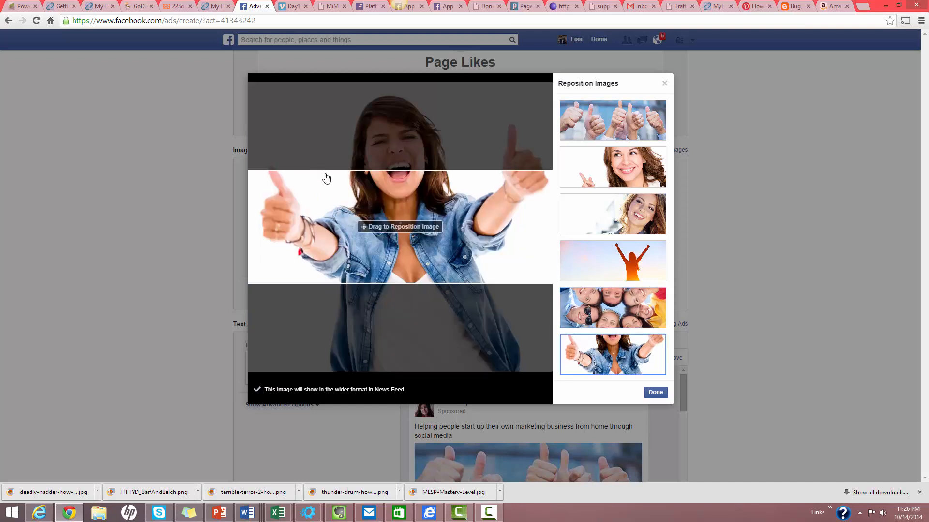
pyautogui.moveTo(328, 174); pyautogui.dragTo(337, 100)
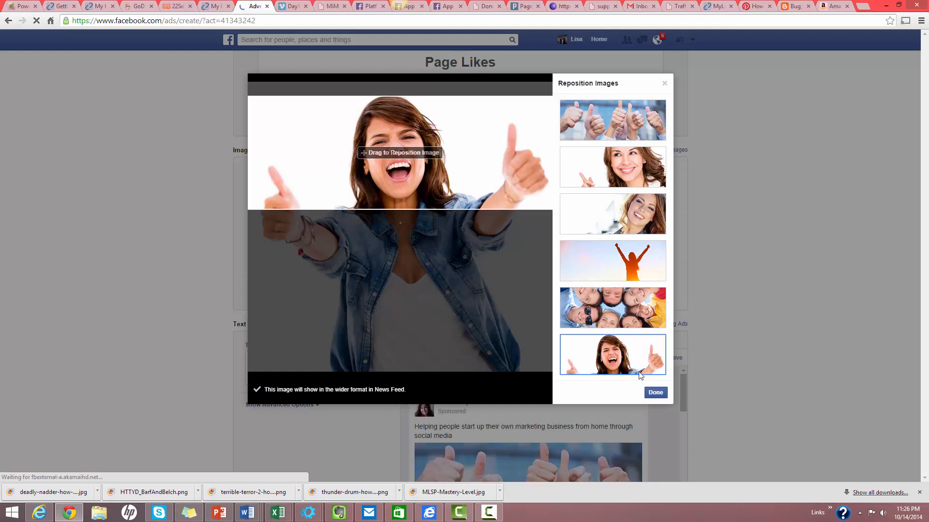
pyautogui.click(654, 393)
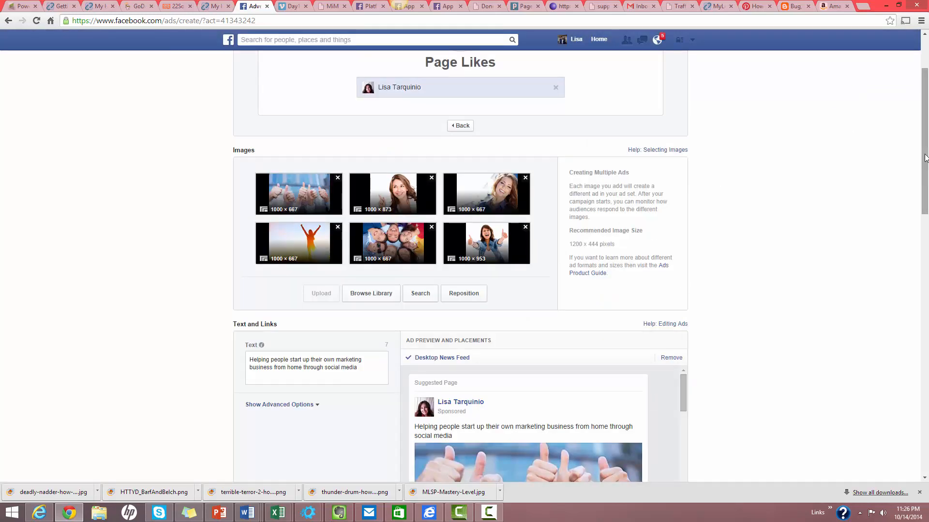
# Step: Preview the ad in the desktop news feed, mobile news feed and right column placements
pyautogui.moveTo(924, 158); pyautogui.dragTo(925, 218)
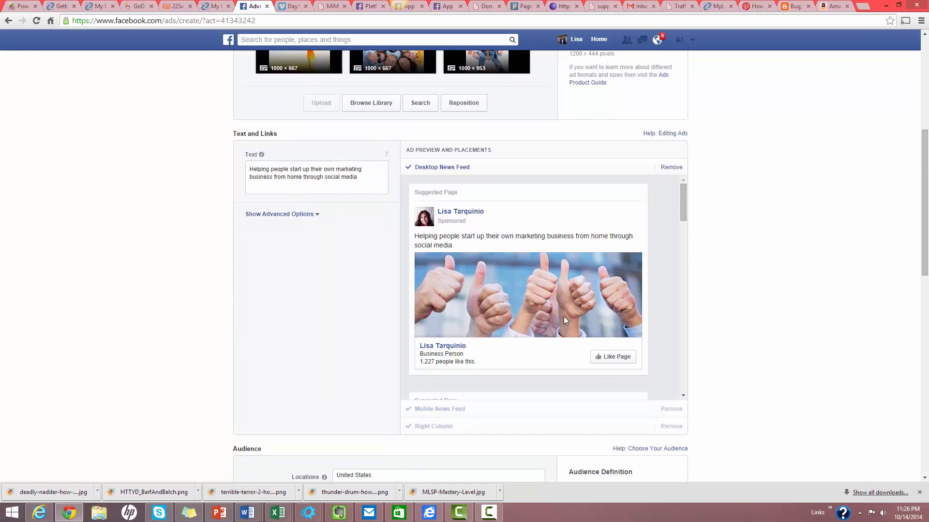
pyautogui.click(570, 408)
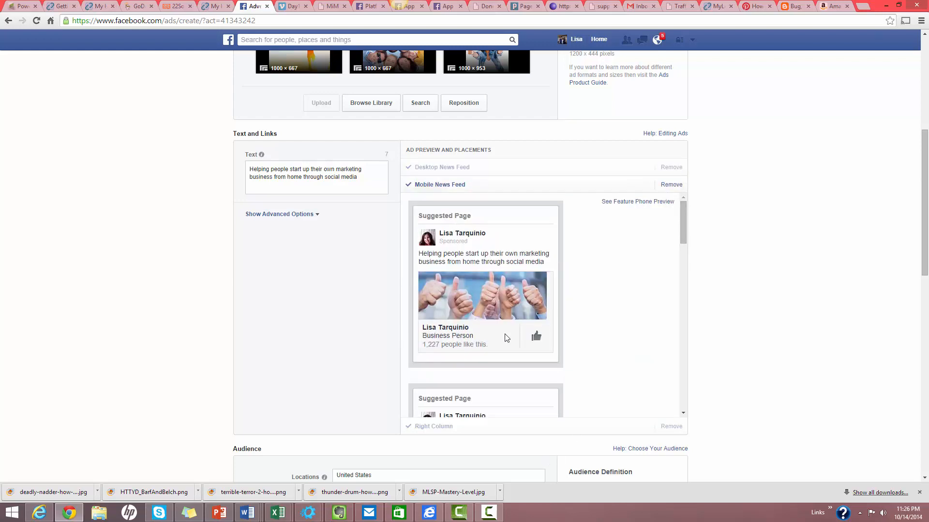
pyautogui.click(439, 426)
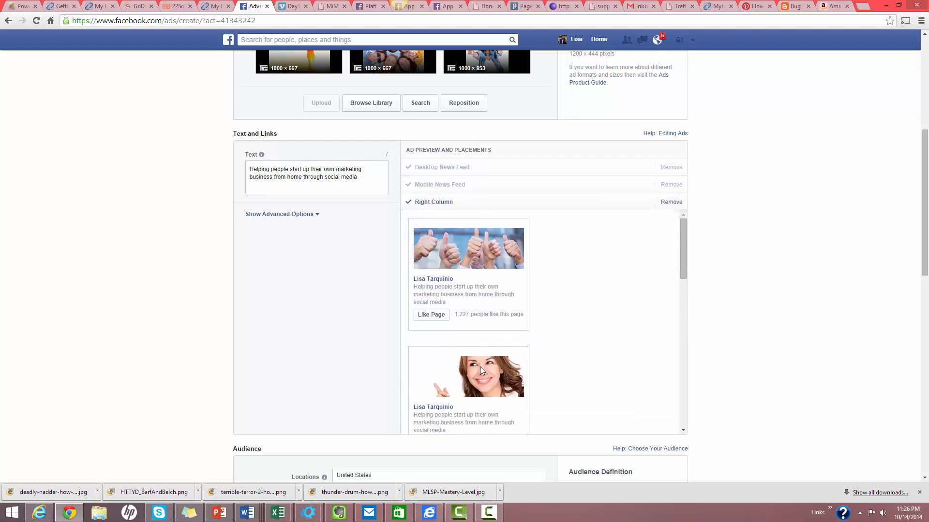
pyautogui.moveTo(684, 251)
pyautogui.mouseDown()
pyautogui.moveTo(690, 400)
pyautogui.moveTo(682, 234)
pyautogui.mouseUp()
# Step: Remove the Mobile News Feed and Right Column placements from the ad and return to the Desktop News Feed preview
pyautogui.click(448, 191)
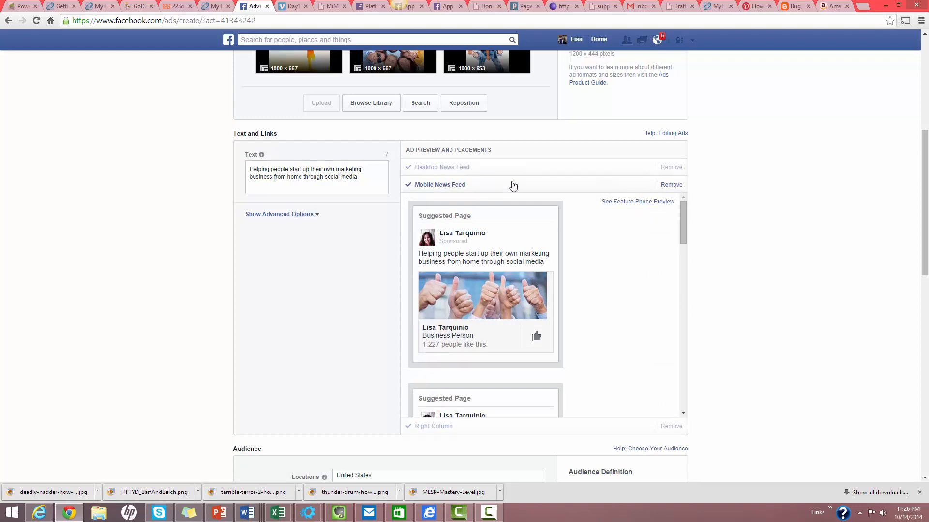
pyautogui.click(671, 188)
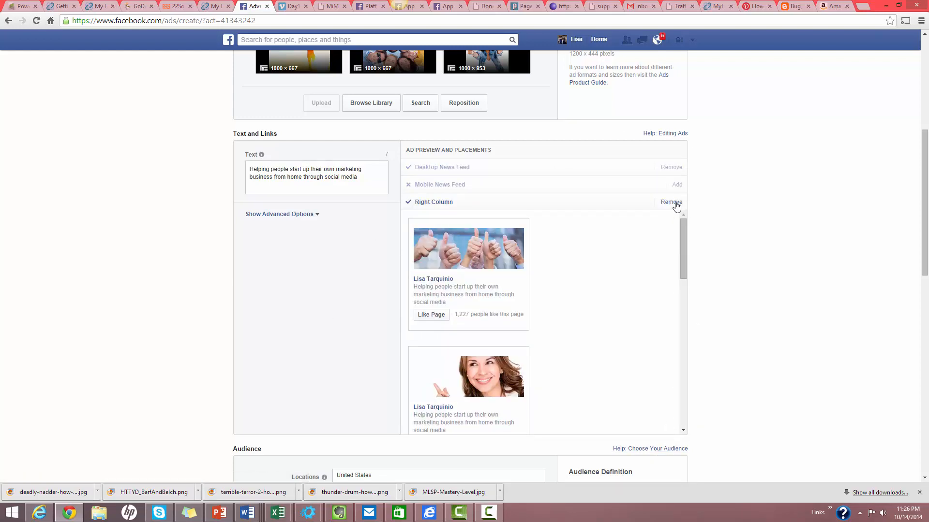
pyautogui.click(674, 202)
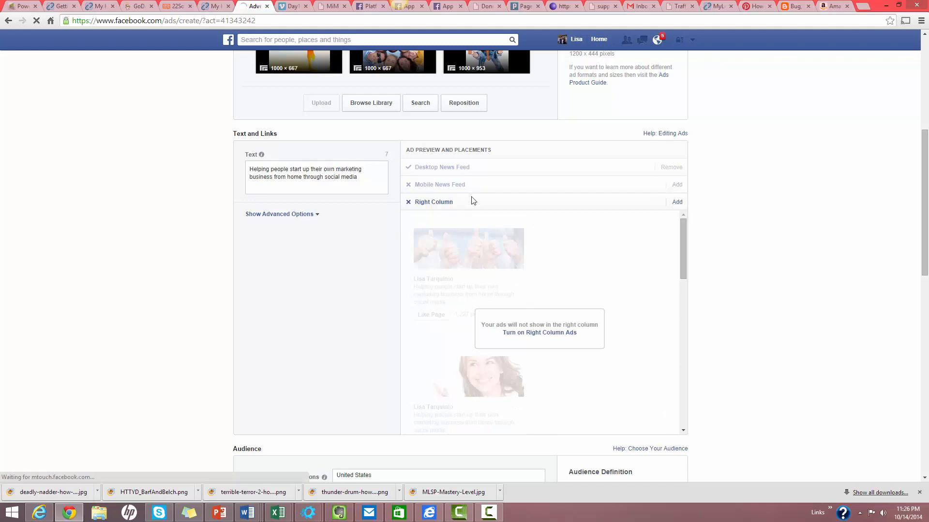
pyautogui.click(426, 170)
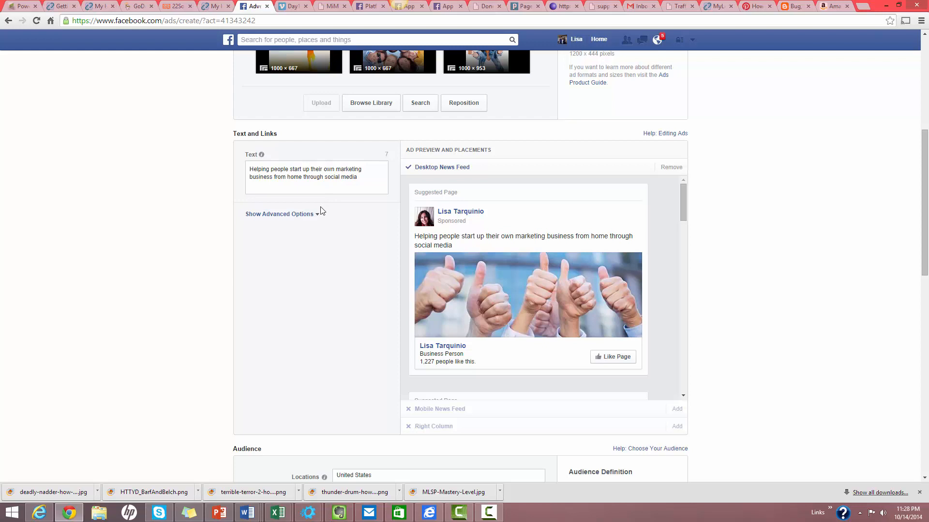
# Step: Show the ad's advanced text options and replace its headline with "Help Grow Your Business"
pyautogui.click(297, 216)
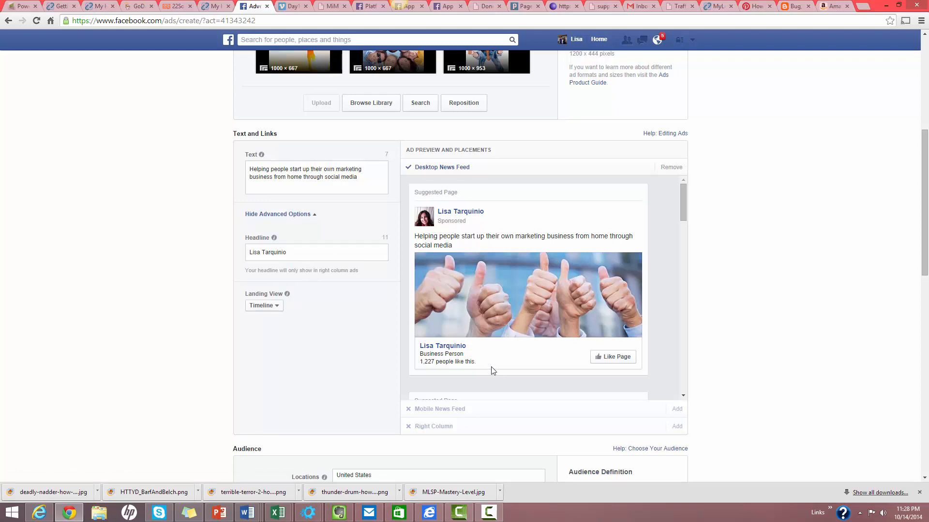
pyautogui.click(303, 255)
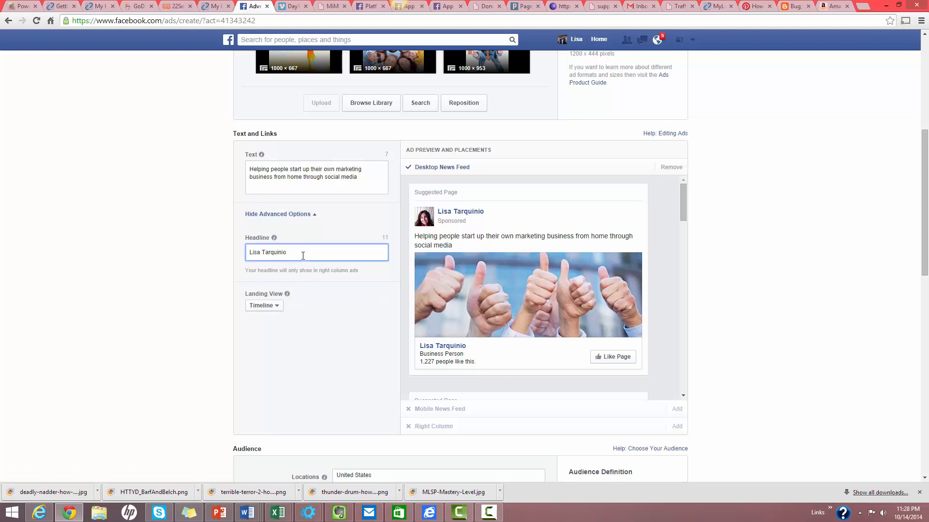
pyautogui.press('BackSpace')
pyautogui.press('BackSpace')
pyautogui.press('BackSpace')
pyautogui.press('BackSpace')
pyautogui.press('BackSpace')
pyautogui.press('BackSpace')
pyautogui.press('BackSpace')
pyautogui.press('BackSpace')
pyautogui.press('BackSpace')
pyautogui.press('BackSpace')
pyautogui.press('BackSpace')
pyautogui.press('BackSpace')
pyautogui.press('BackSpace')
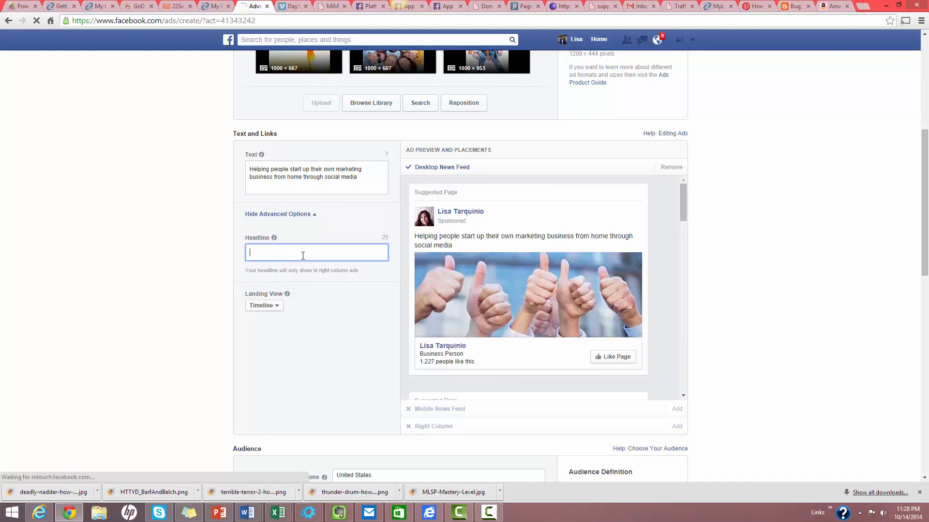
pyautogui.write('Helping')
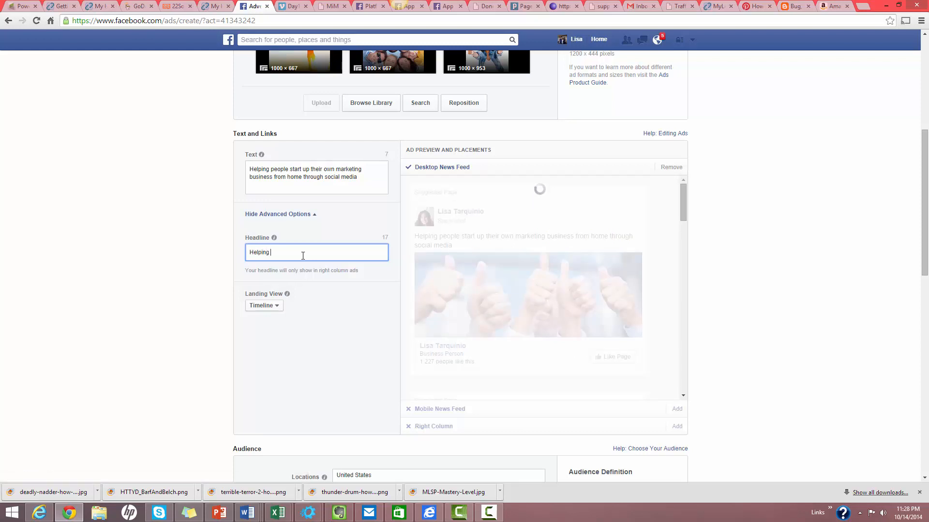
pyautogui.press('BackSpace')
pyautogui.press('BackSpace')
pyautogui.press('BackSpace')
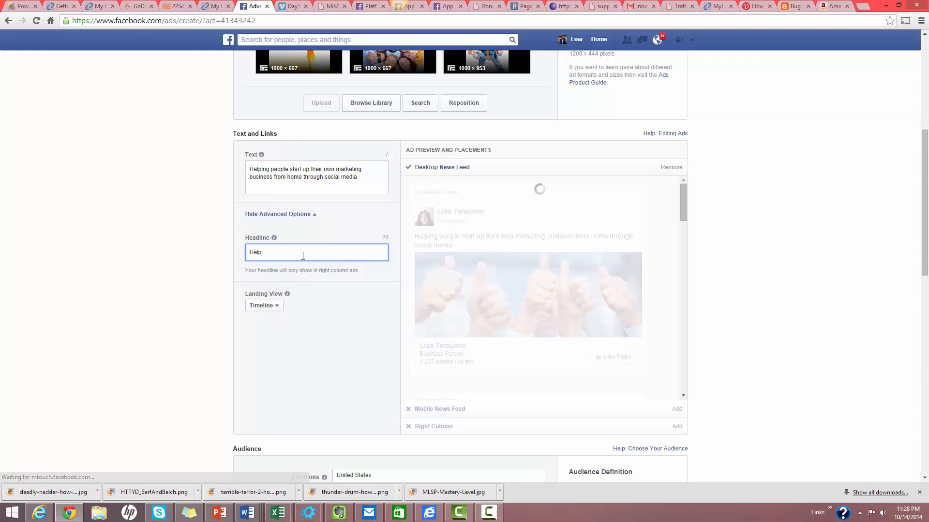
pyautogui.write('Gr')
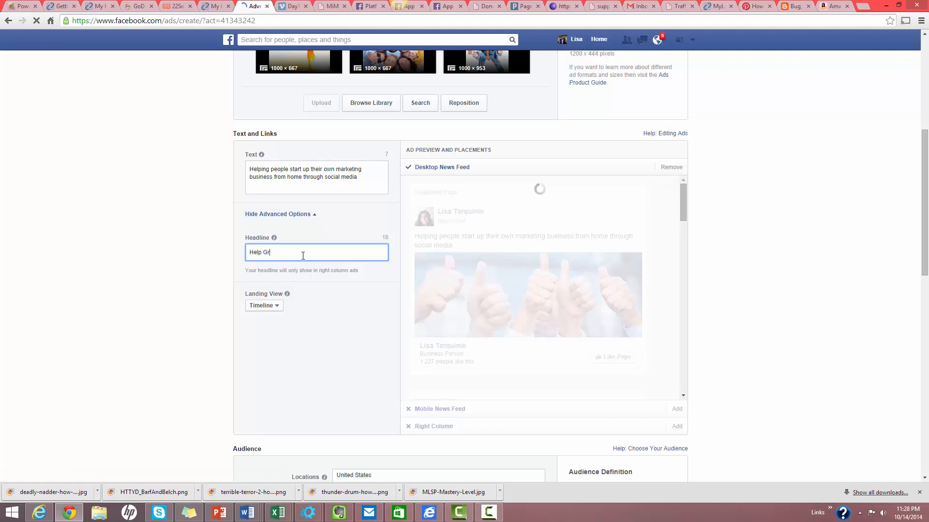
pyautogui.write('ow Your Business')
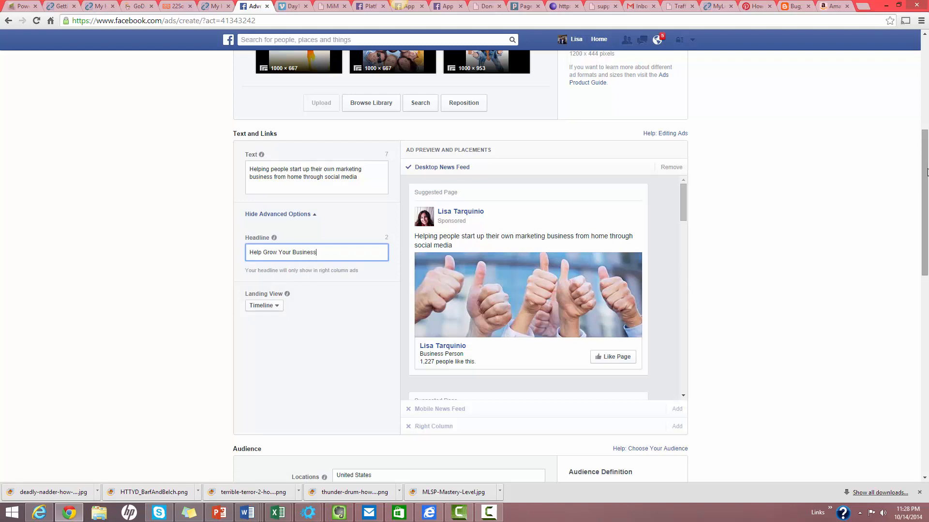
pyautogui.scroll(-3, 926, 172)
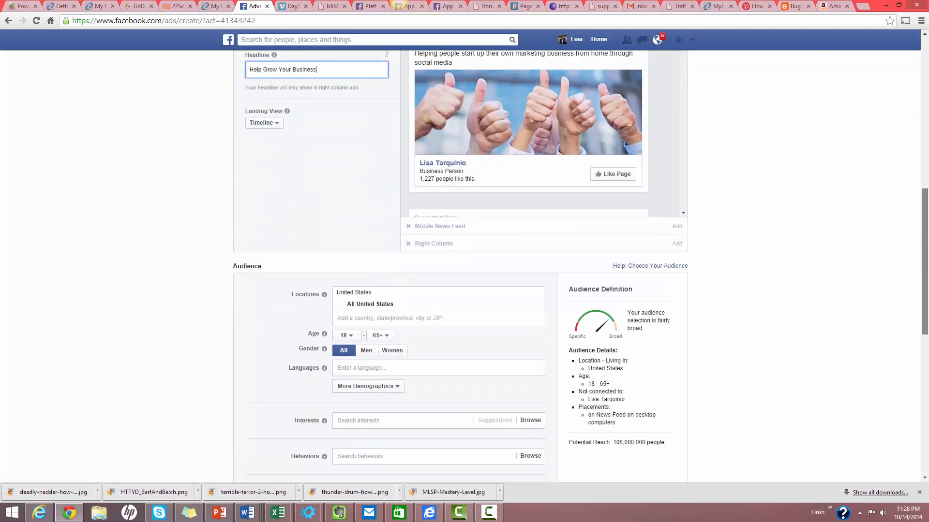
pyautogui.scroll(2, 926, 196)
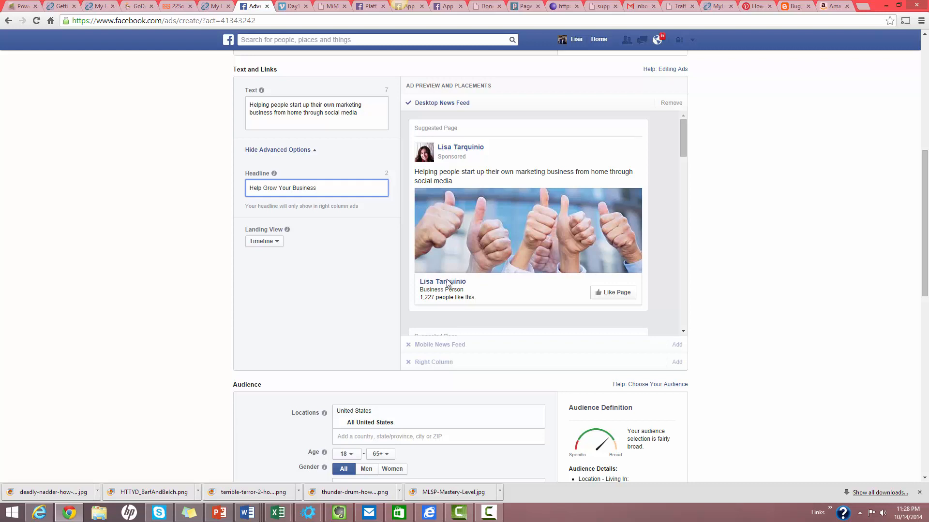
pyautogui.click(327, 242)
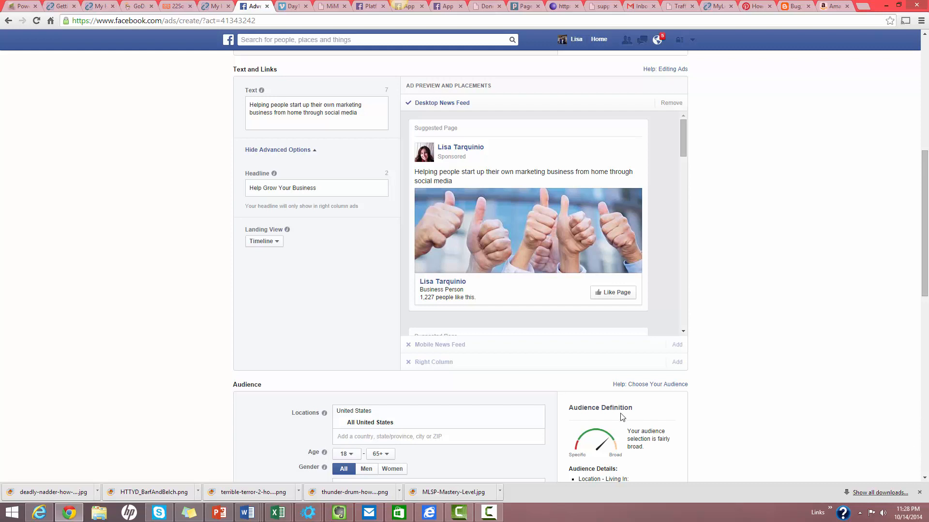
# Step: Add the countries United Kingdom and Australia to the ad audience's locations
pyautogui.scroll(-6, 922, 478)
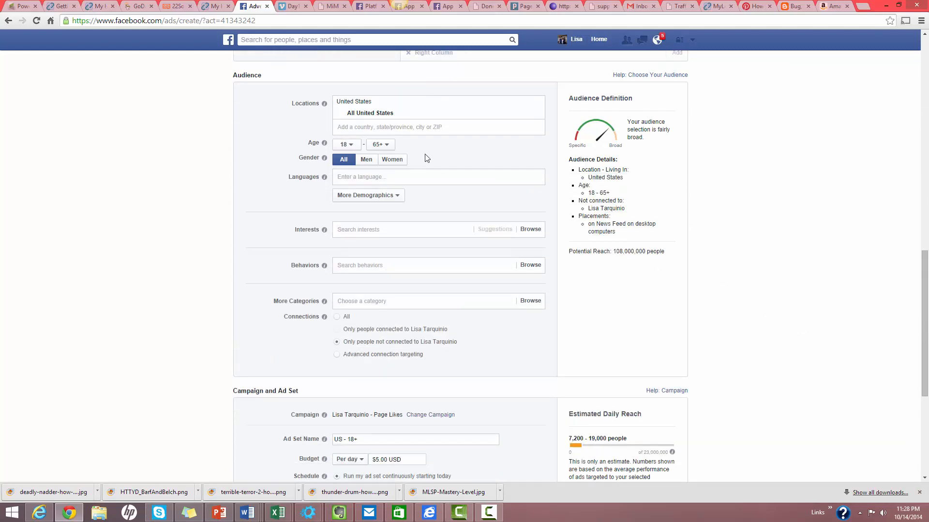
pyautogui.moveTo(324, 301)
pyautogui.click(356, 126)
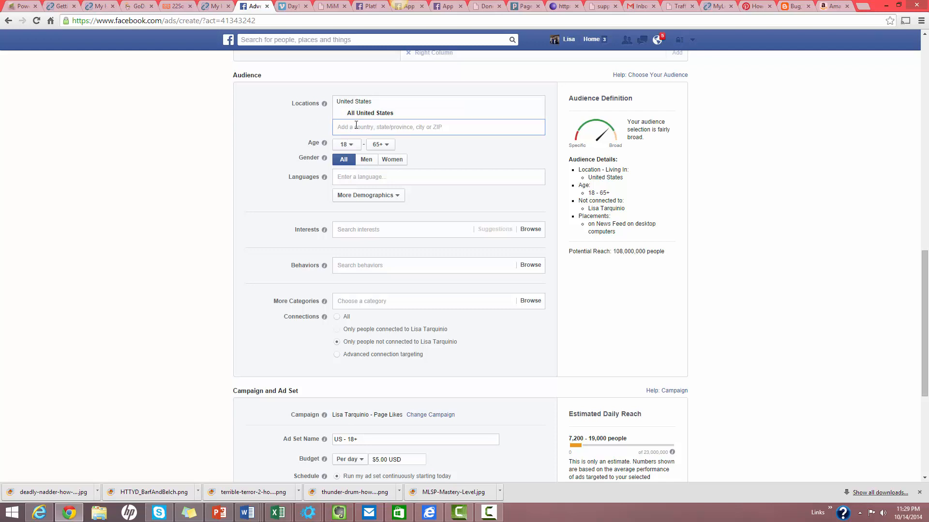
pyautogui.write('Unite')
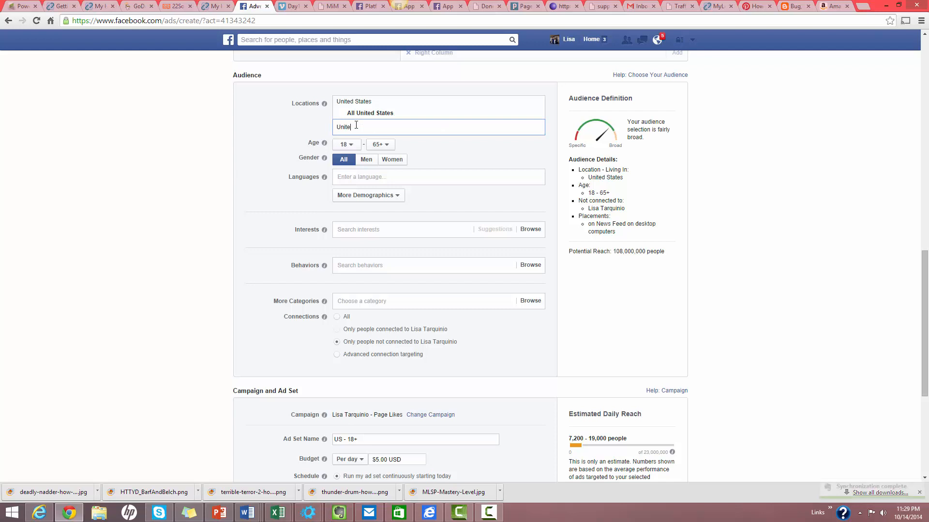
pyautogui.write('d Kingdom')
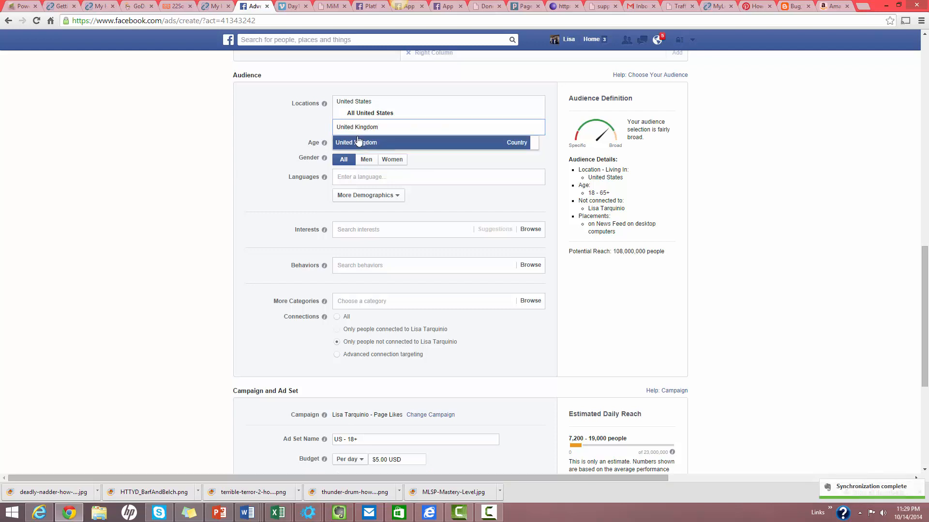
pyautogui.click(360, 143)
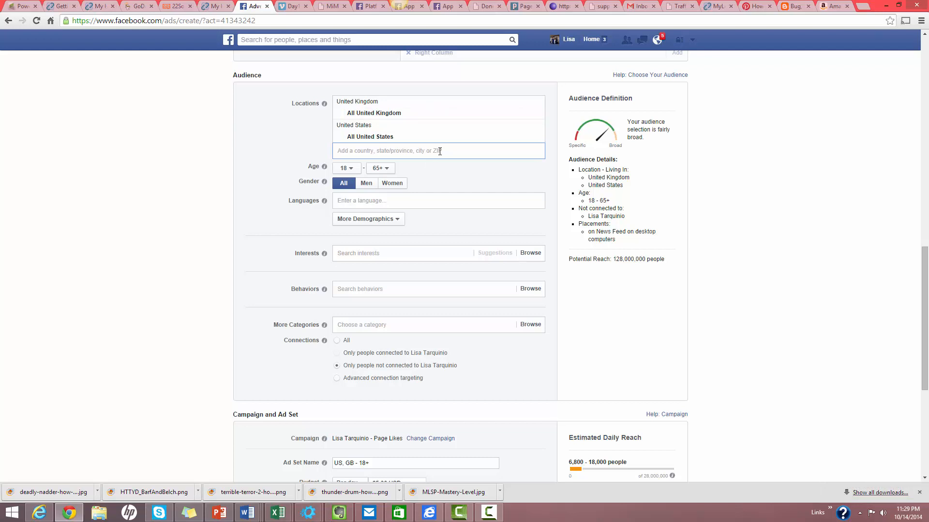
pyautogui.write('Austrailia')
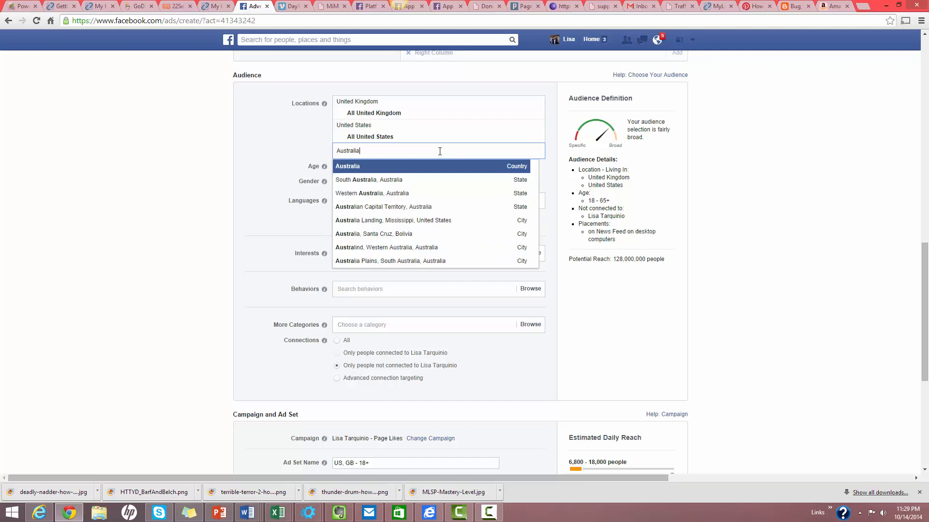
pyautogui.click(371, 168)
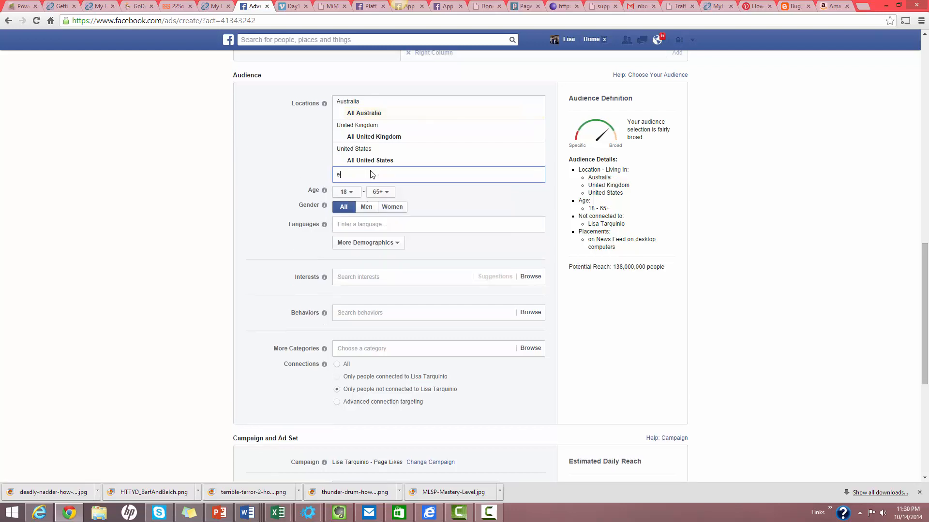
# Step: Add the country New Zealand to the ad audience's locations
pyautogui.write('New A')
pyautogui.press('BackSpace')
pyautogui.write('Z')
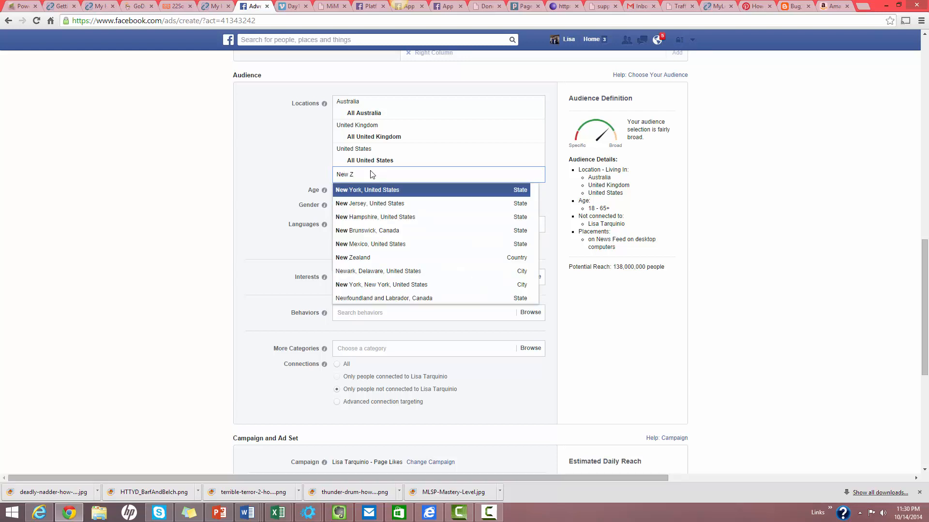
pyautogui.write('eala')
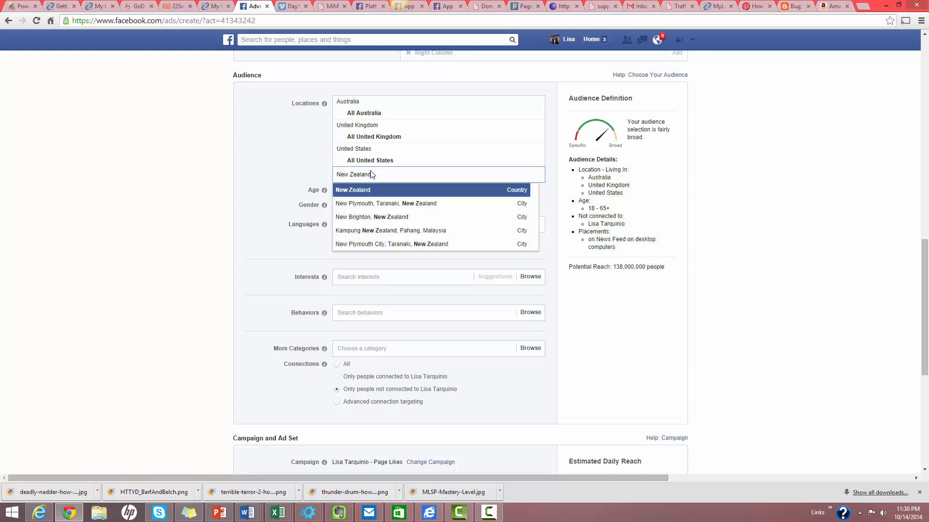
pyautogui.write('nd')
pyautogui.click(360, 190)
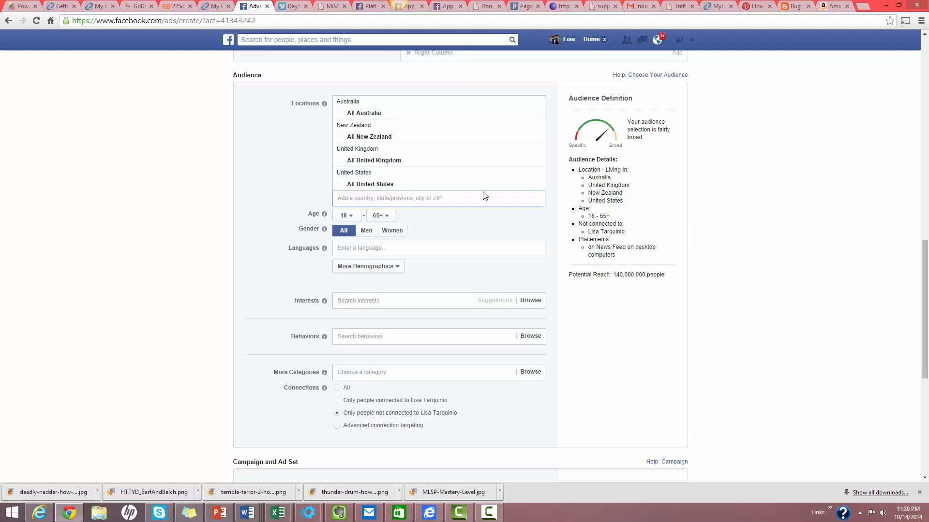
# Step: Set the audience's minimum age to 27 and its language to English (All)
pyautogui.click(355, 216)
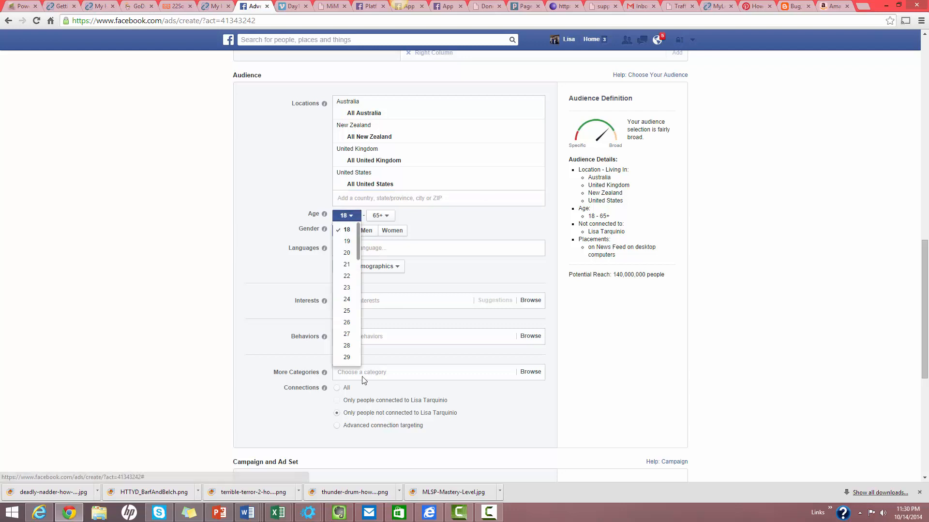
pyautogui.click(348, 334)
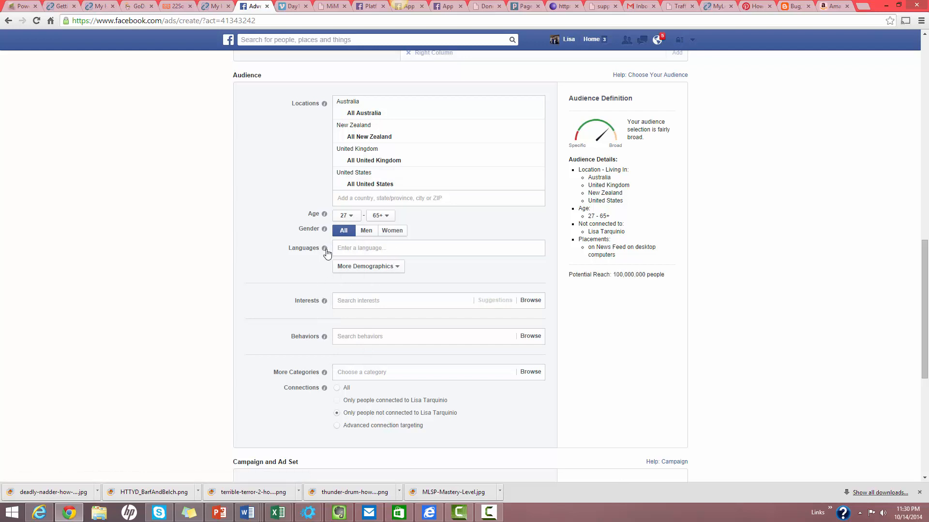
pyautogui.moveTo(324, 248)
pyautogui.click(342, 248)
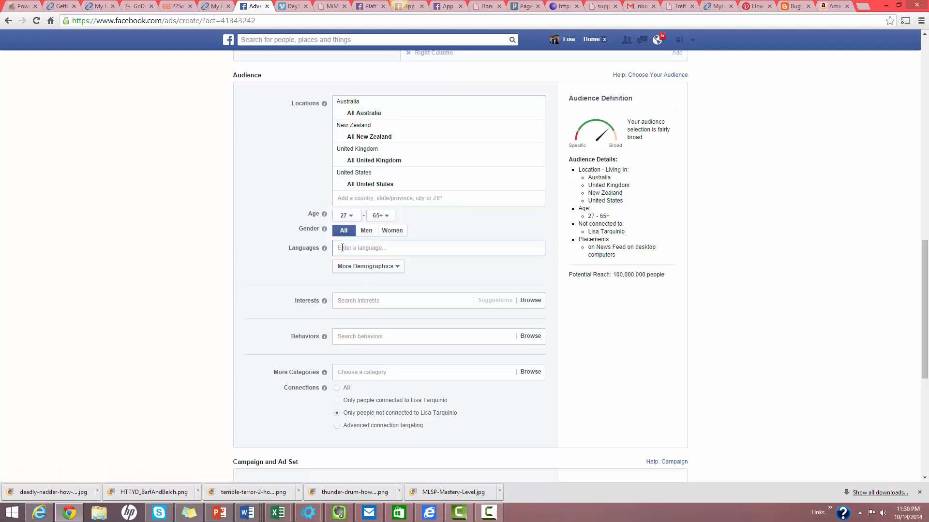
pyautogui.write('English')
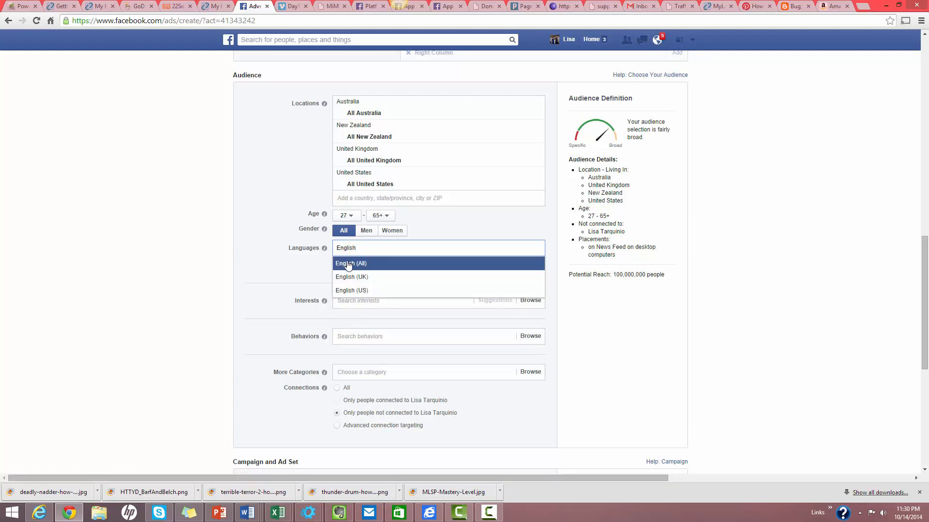
pyautogui.click(347, 265)
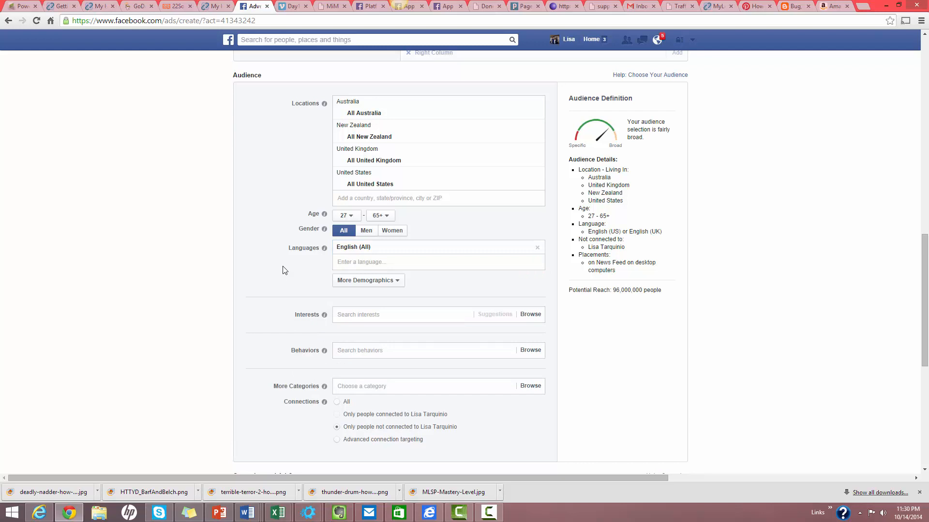
# Step: Add the financial Income criterion to the audience demographics without choosing an income range
pyautogui.click(396, 282)
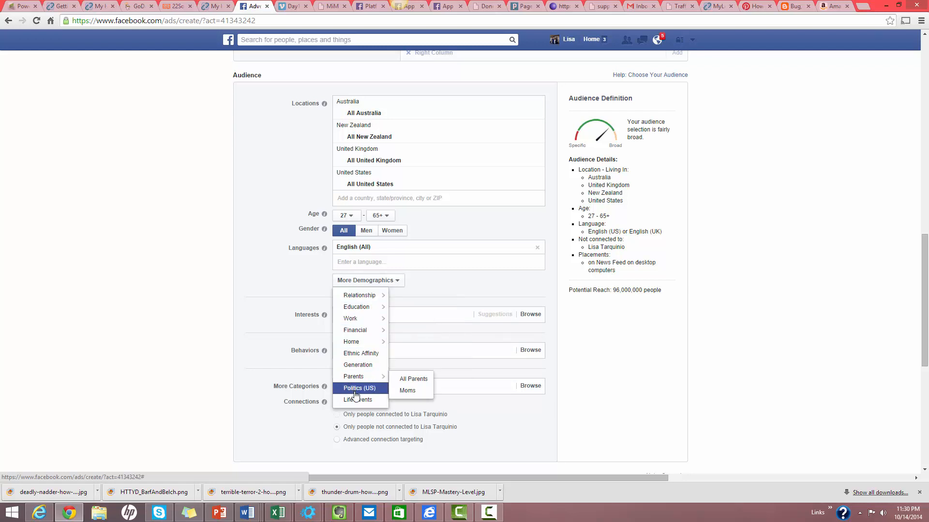
pyautogui.moveTo(363, 381)
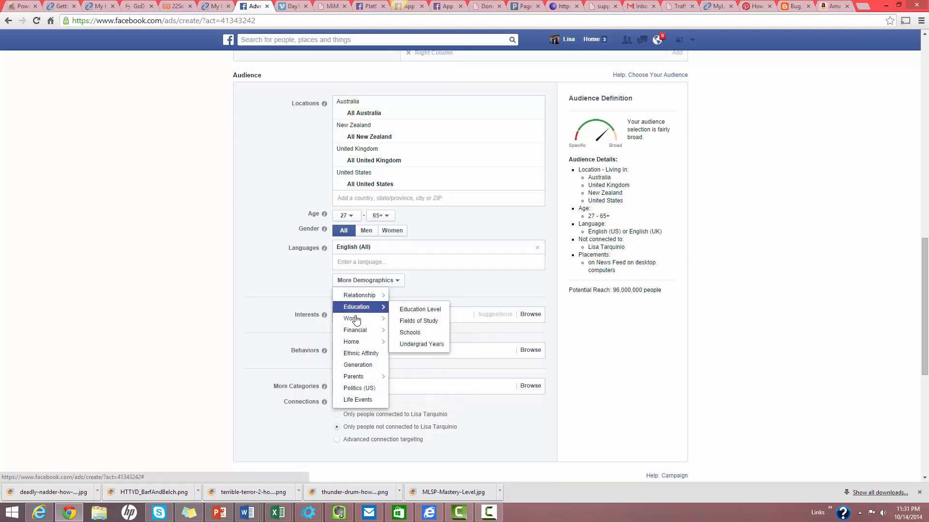
pyautogui.moveTo(358, 330)
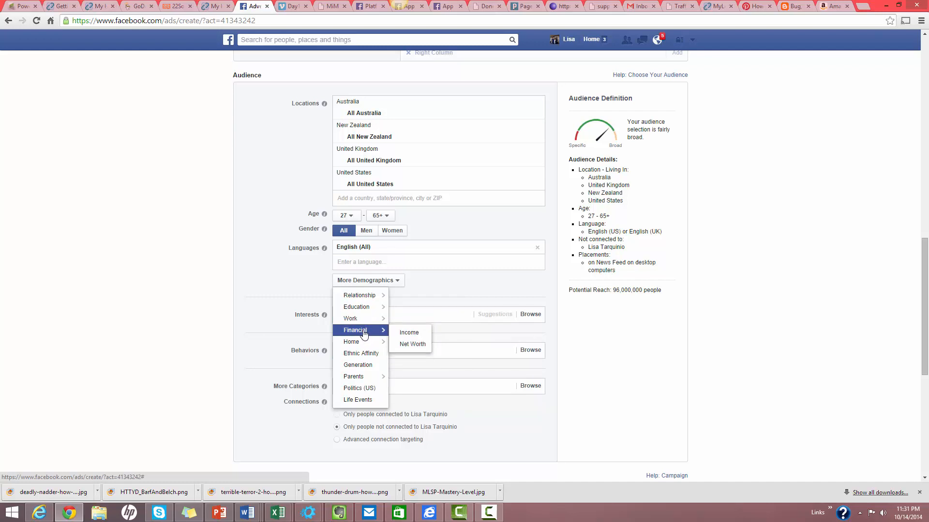
pyautogui.click(408, 333)
pyautogui.scroll(-3, 405, 332)
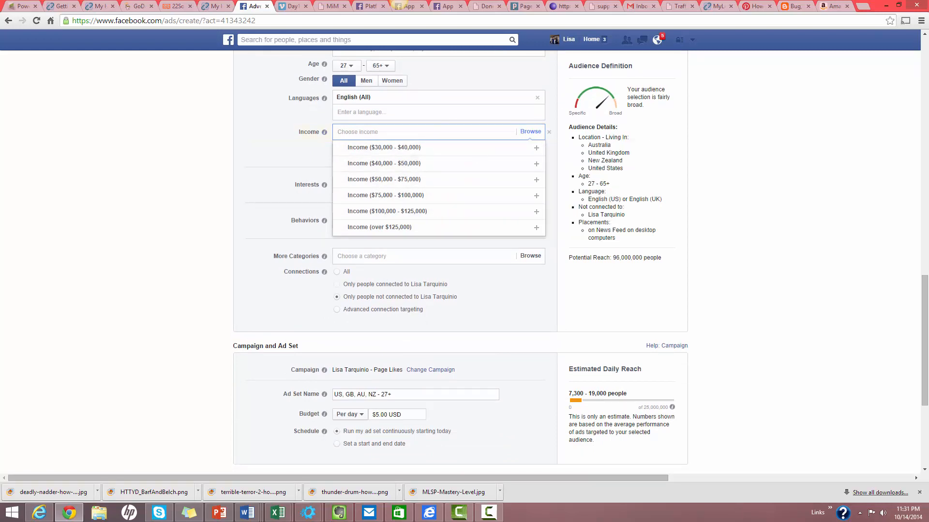
pyautogui.click(926, 61)
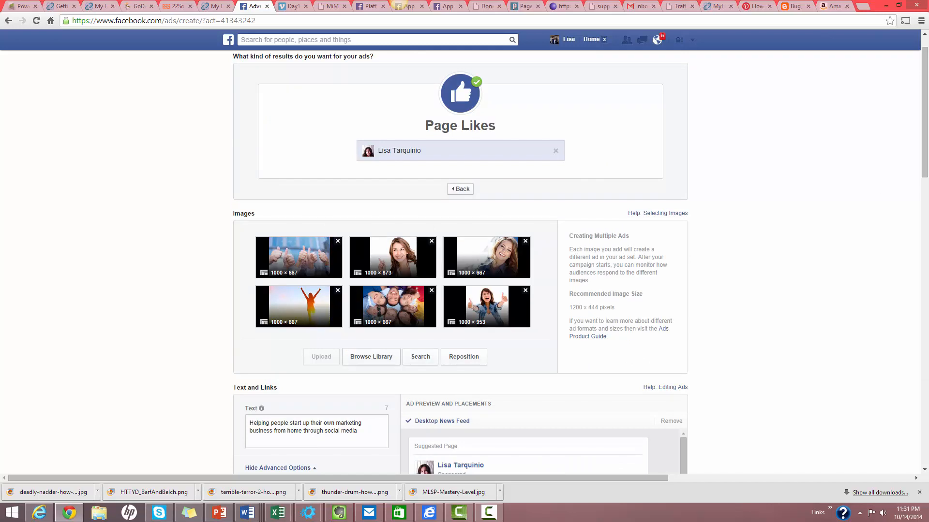
pyautogui.moveTo(923, 86); pyautogui.dragTo(927, 270)
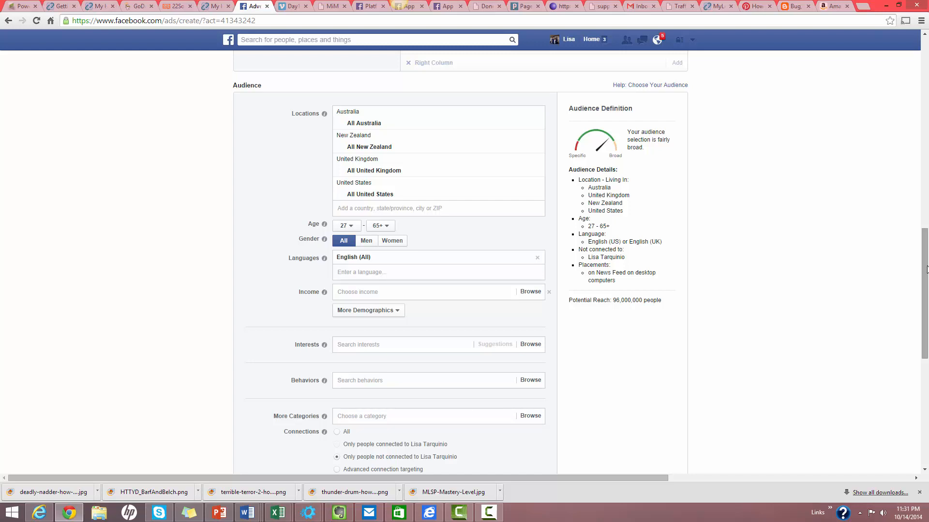
pyautogui.scroll(-2, 514, 164)
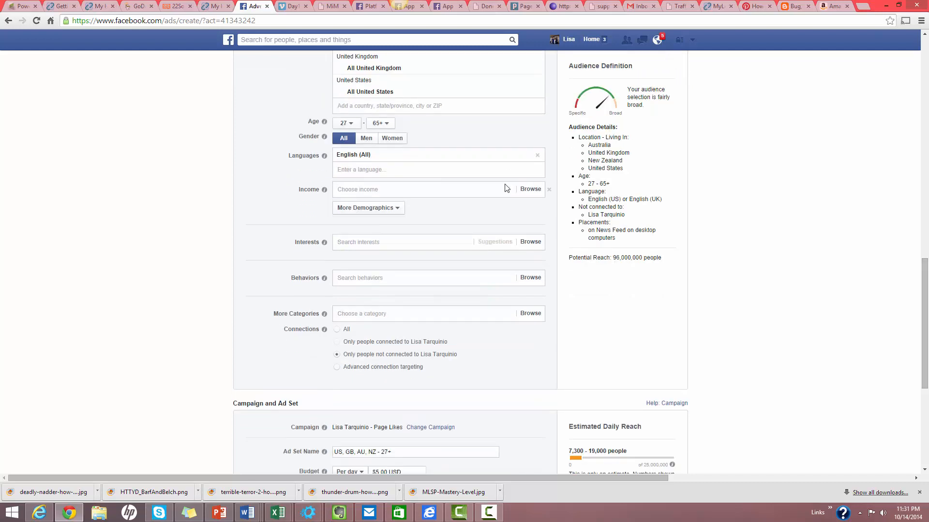
pyautogui.click(397, 211)
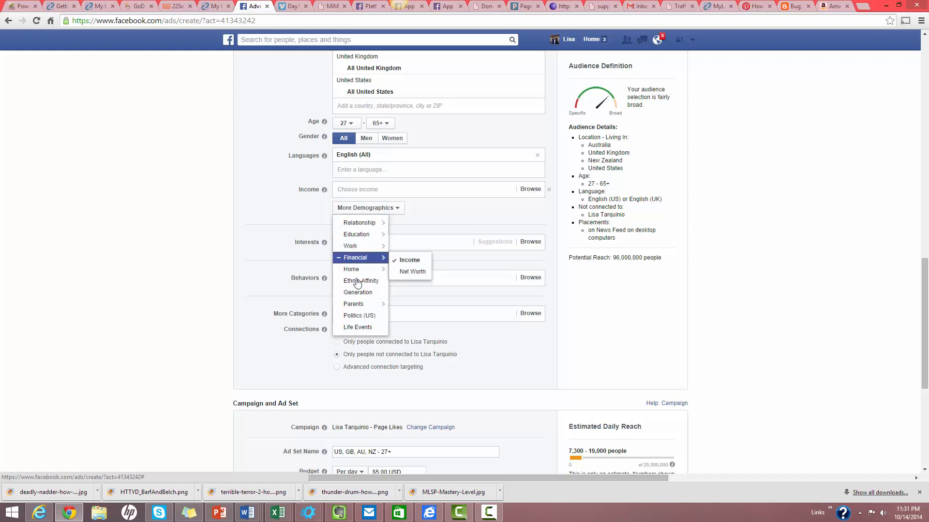
pyautogui.moveTo(368, 258)
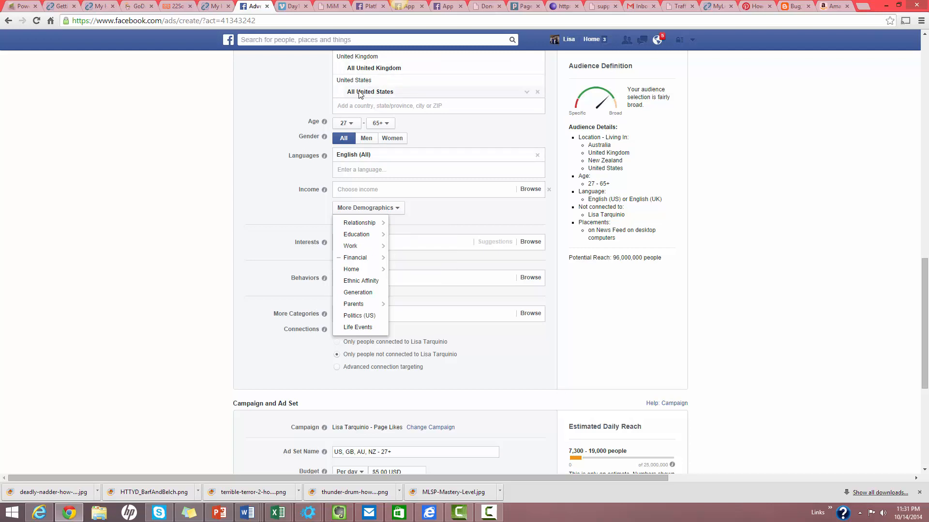
pyautogui.click(296, 212)
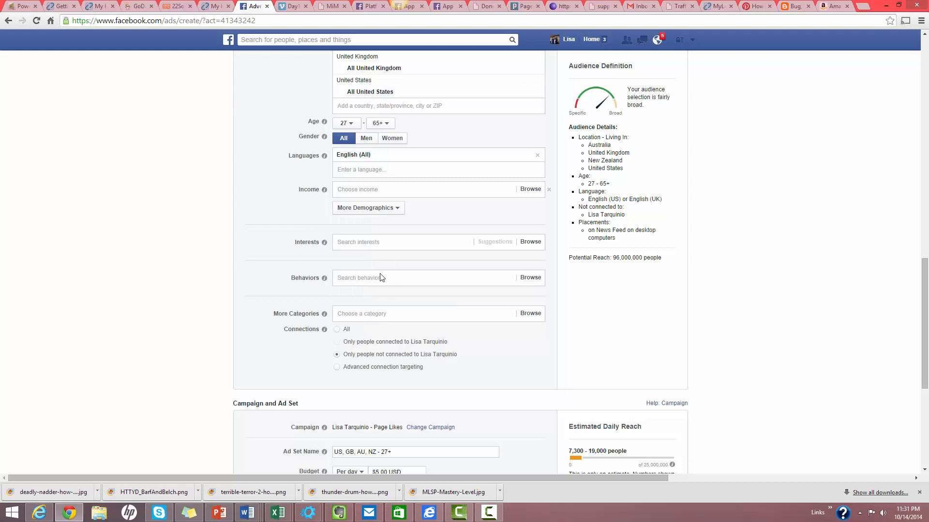
# Step: Add the Home business interest to the ad audience
pyautogui.click(377, 245)
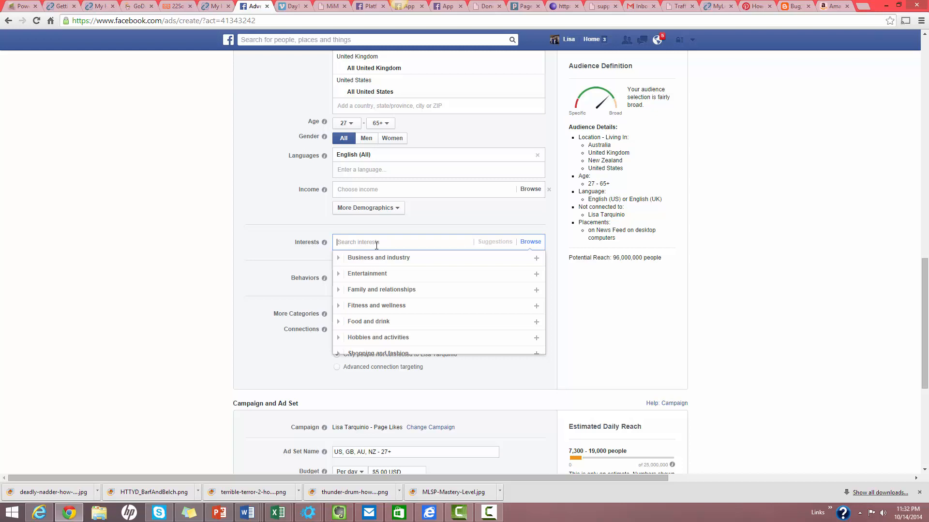
pyautogui.write('home b')
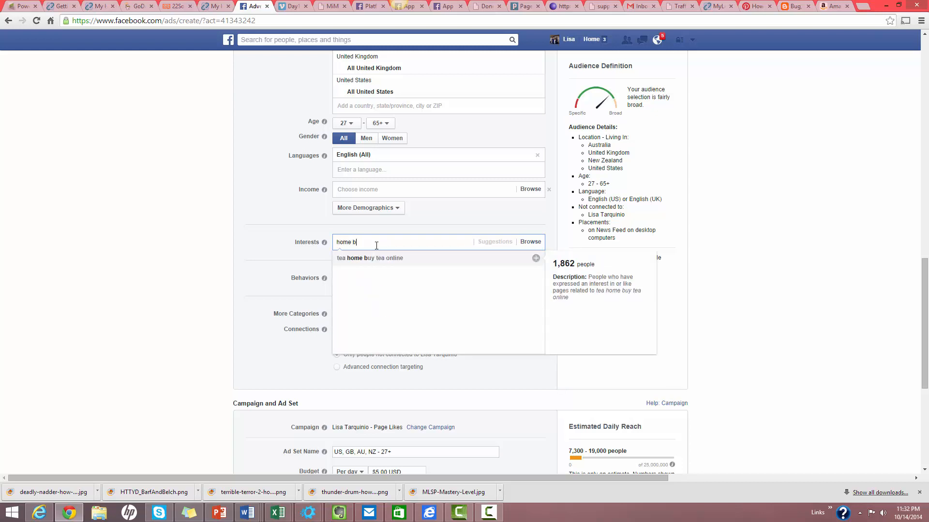
pyautogui.write('sin')
pyautogui.press('BackSpace')
pyautogui.write('ines')
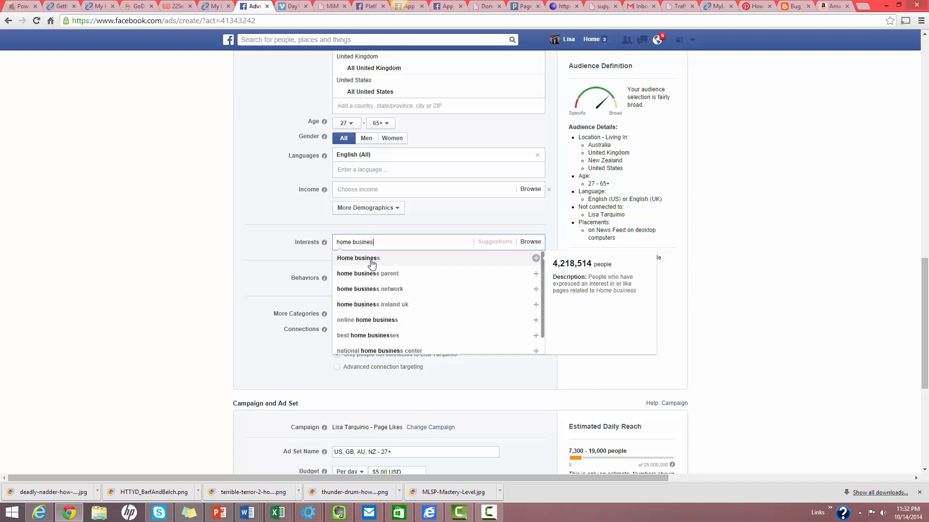
pyautogui.click(372, 259)
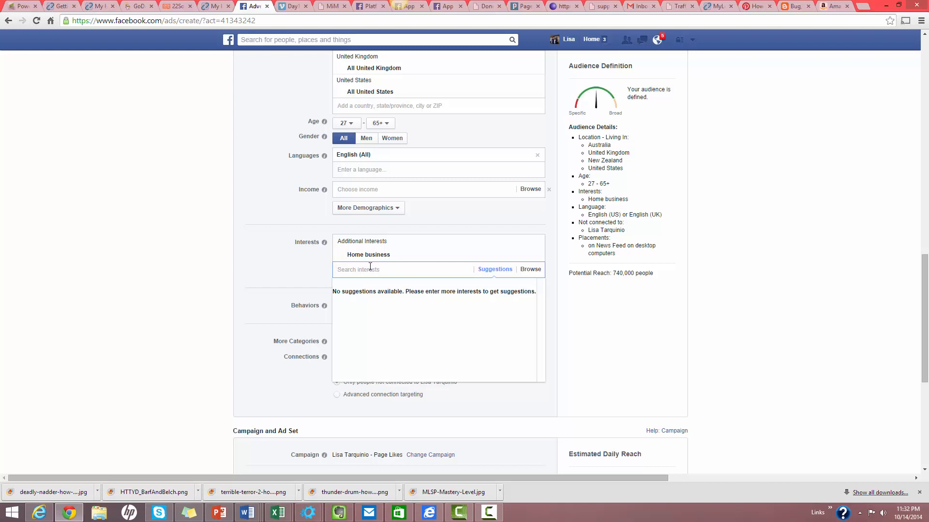
# Step: Add Jonathan Budd and Robert Kiyosaki to the audience's interests
pyautogui.write('Jonathan B')
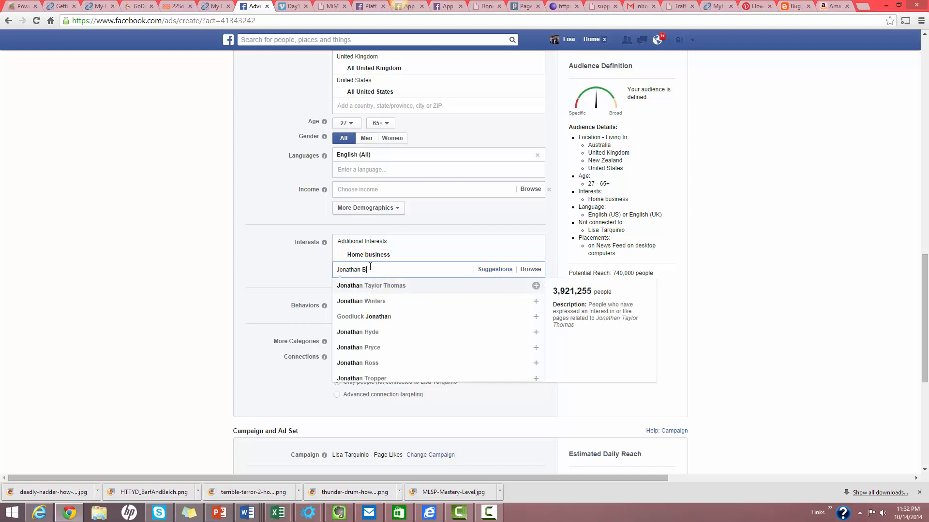
pyautogui.write('udd')
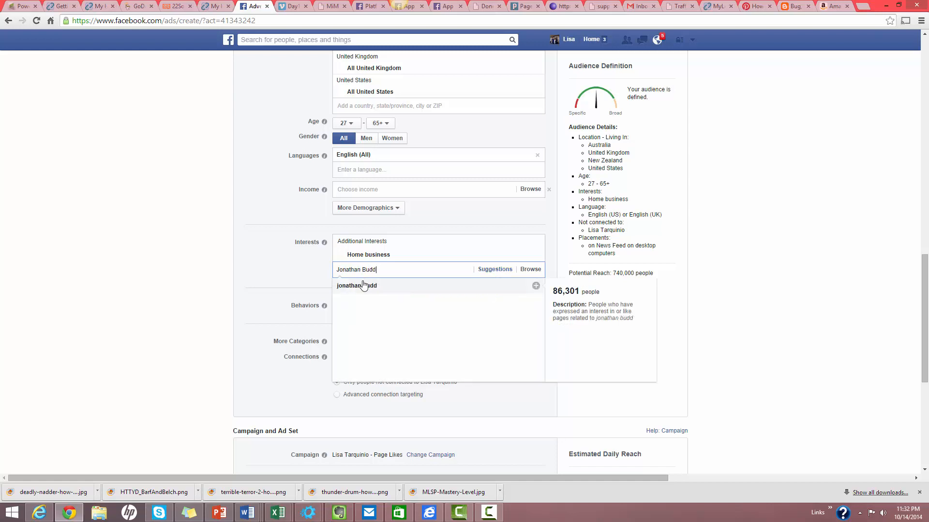
pyautogui.click(363, 285)
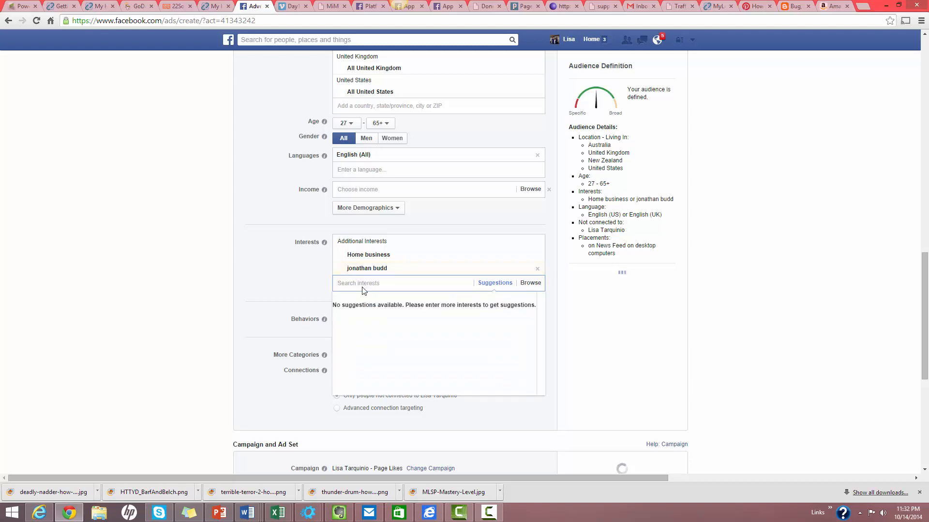
pyautogui.write('Robe')
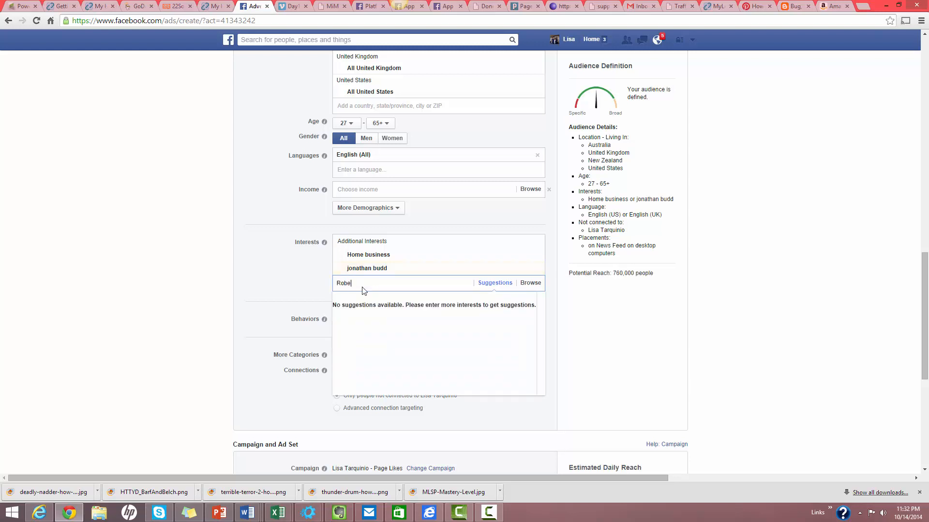
pyautogui.write('rt Ki')
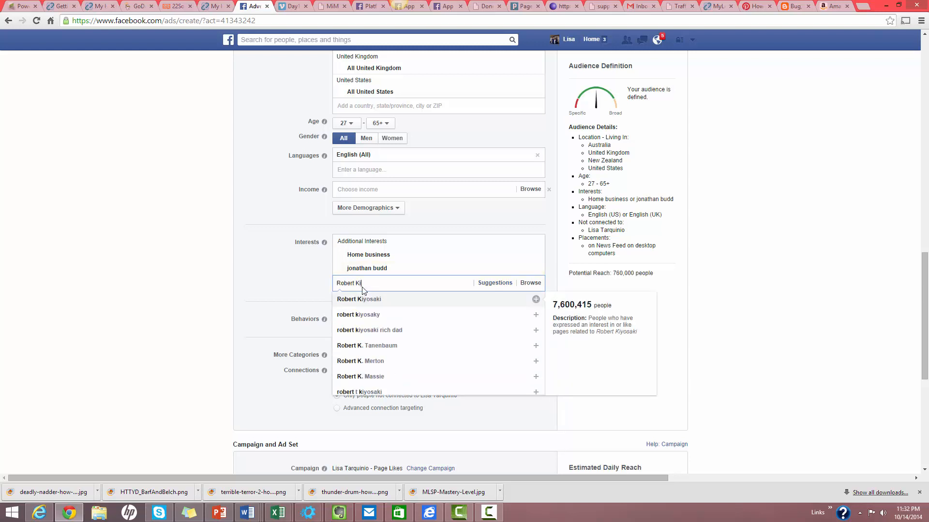
pyautogui.click(363, 303)
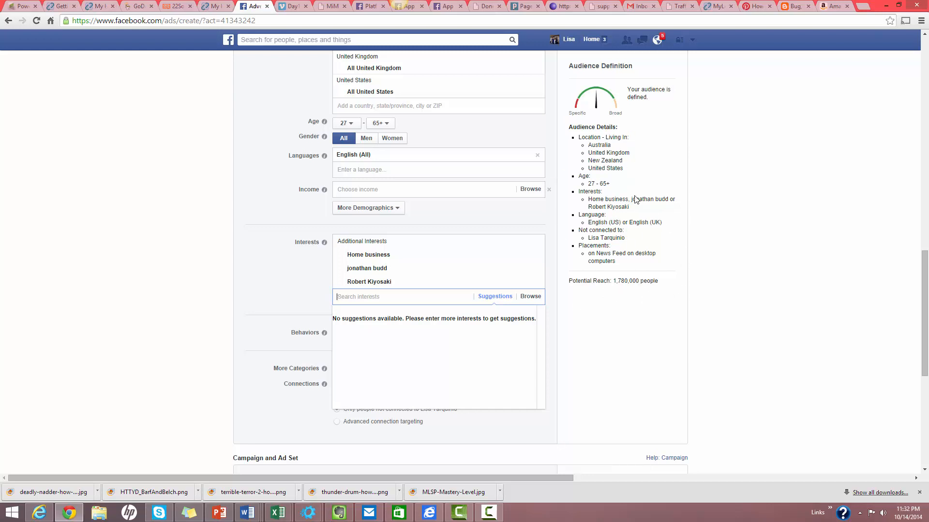
pyautogui.scroll(-3, 927, 270)
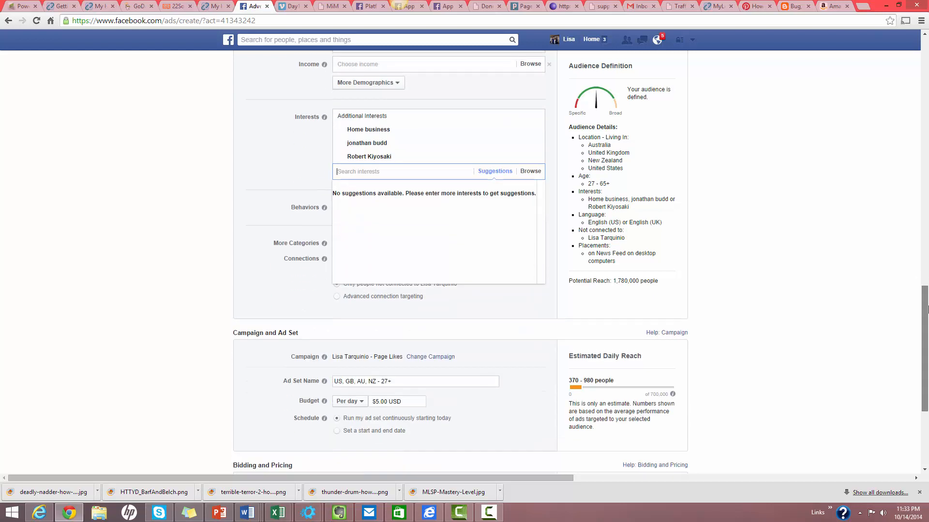
pyautogui.click(280, 266)
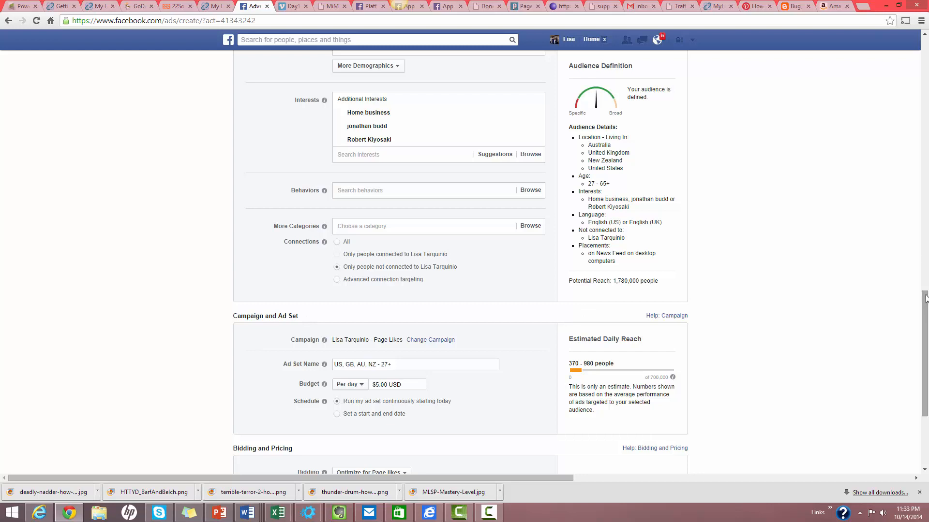
# Step: Browse the available behavior categories for the ad audience without selecting any
pyautogui.moveTo(925, 298); pyautogui.dragTo(924, 313)
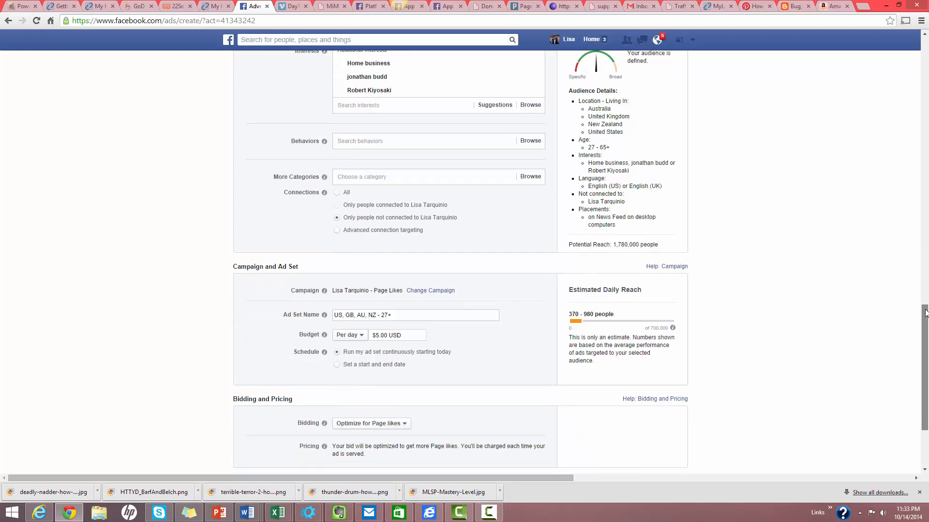
pyautogui.click(423, 143)
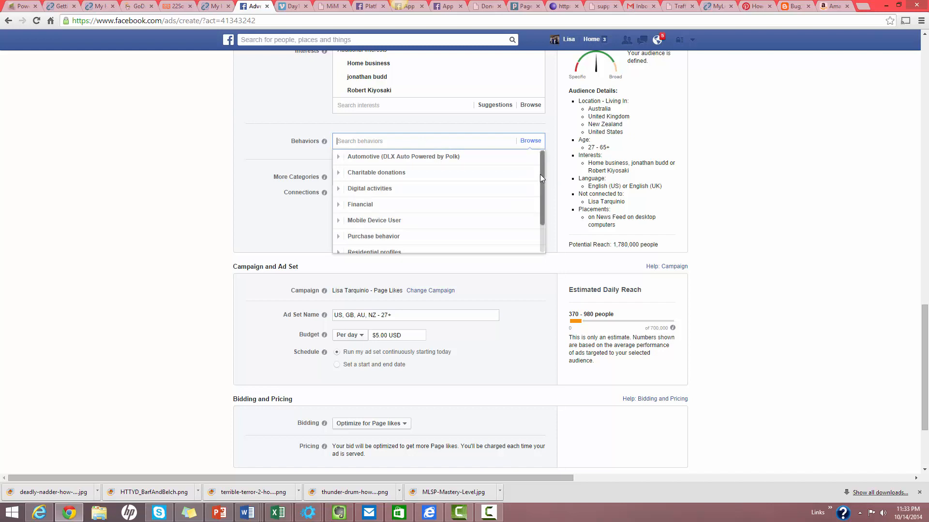
pyautogui.moveTo(541, 174); pyautogui.dragTo(543, 216)
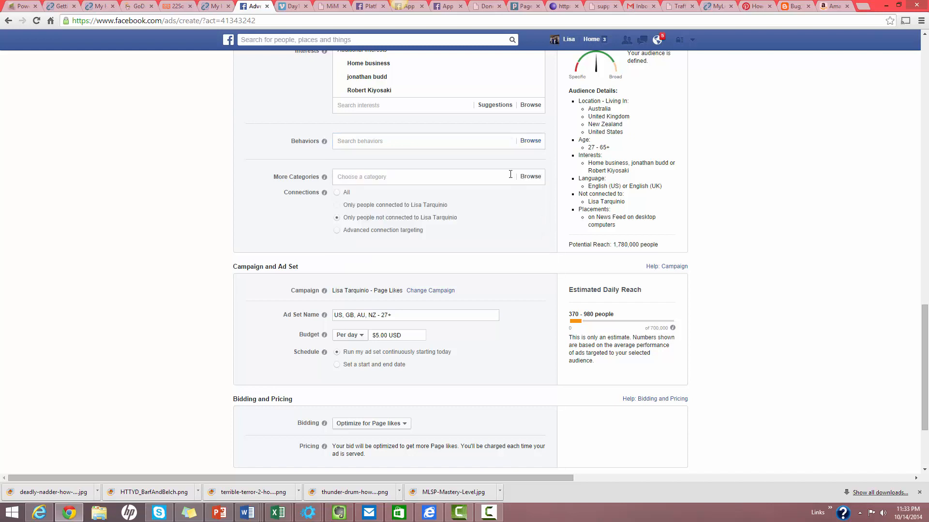
pyautogui.click(481, 140)
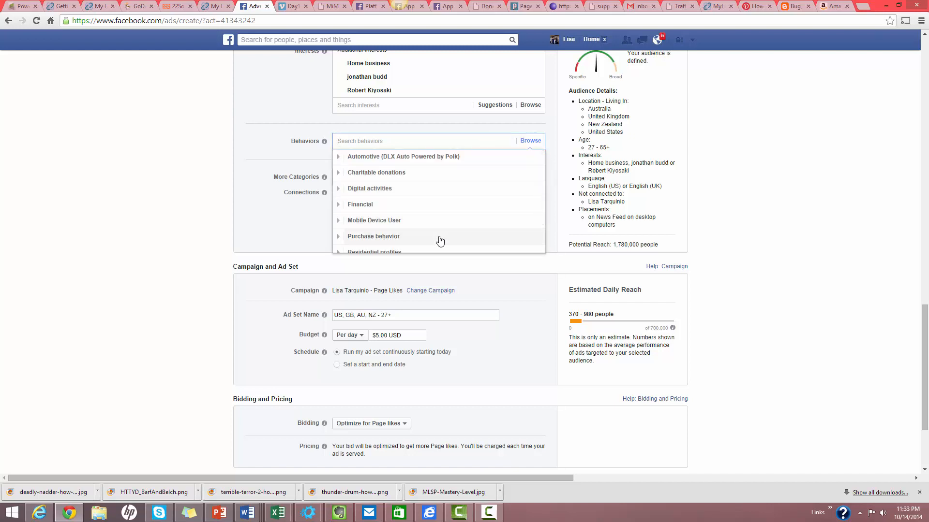
pyautogui.hscroll(1, 440, 241)
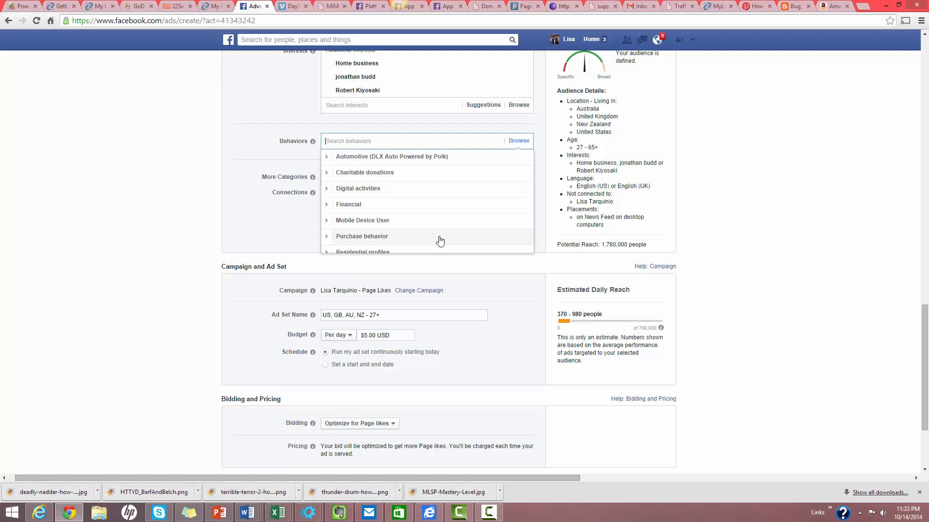
# Step: Rename the ad set as Page Likes
pyautogui.click(405, 314)
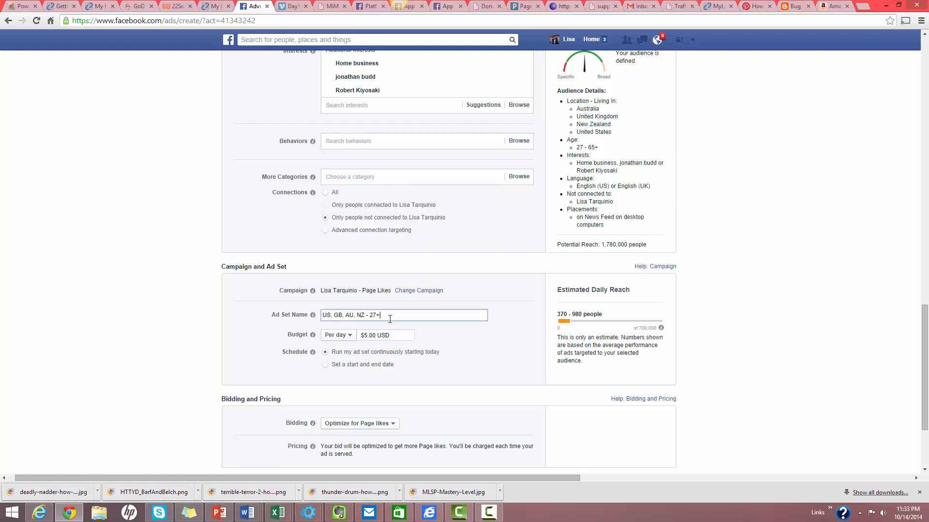
pyautogui.press('BackSpace')
pyautogui.press('BackSpace')
pyautogui.press('BackSpace')
pyautogui.press('BackSpace')
pyautogui.press('BackSpace')
pyautogui.press('BackSpace')
pyautogui.press('BackSpace')
pyautogui.press('BackSpace')
pyautogui.press('BackSpace')
pyautogui.press('BackSpace')
pyautogui.press('BackSpace')
pyautogui.press('BackSpace')
pyautogui.press('BackSpace')
pyautogui.press('BackSpace')
pyautogui.press('BackSpace')
pyautogui.press('BackSpace')
pyautogui.press('BackSpace')
pyautogui.press('BackSpace')
pyautogui.press('BackSpace')
pyautogui.write('Page Like')
# Step: Try a daily budget of $25.00 for the ad set and restore it to $5.00
pyautogui.click(366, 336)
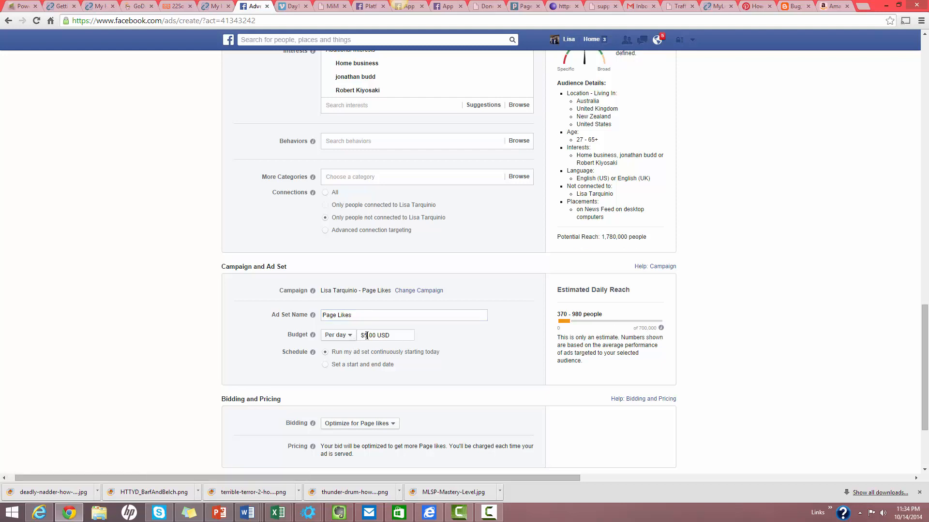
pyautogui.press('BackSpace')
pyautogui.write('25')
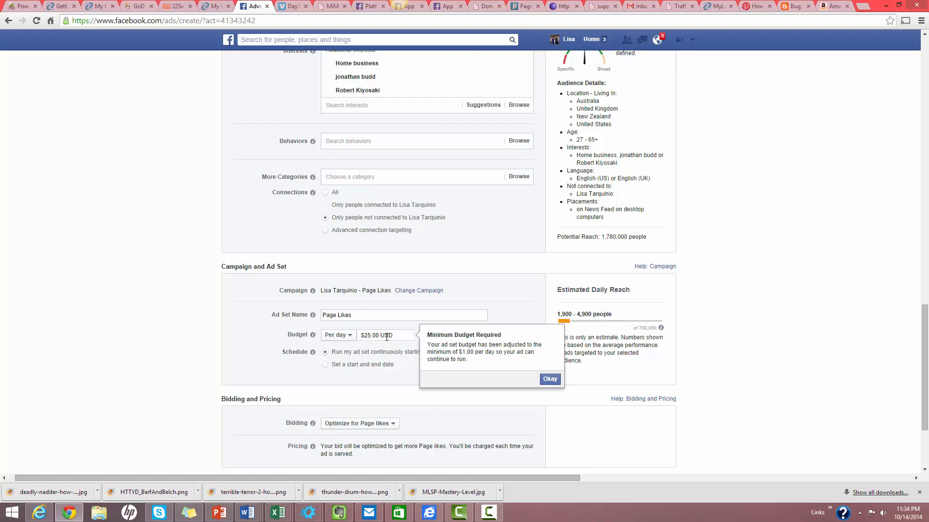
pyautogui.press('BackSpace')
pyautogui.press('BackSpace')
pyautogui.write('5')
pyautogui.click(550, 379)
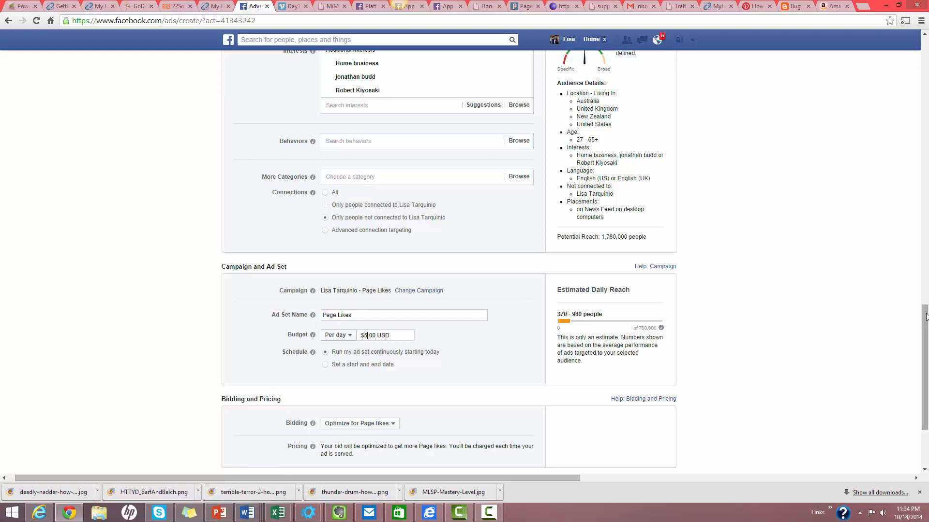
# Step: Look through the bidding options and keep Optimize for Page likes selected
pyautogui.scroll(-1, 925, 310)
pyautogui.scroll(-2, 925, 339)
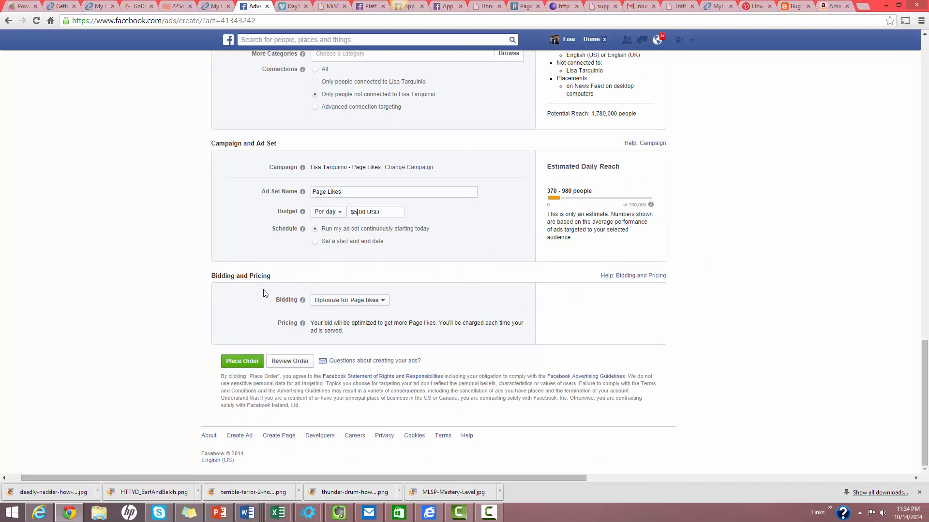
pyautogui.click(383, 303)
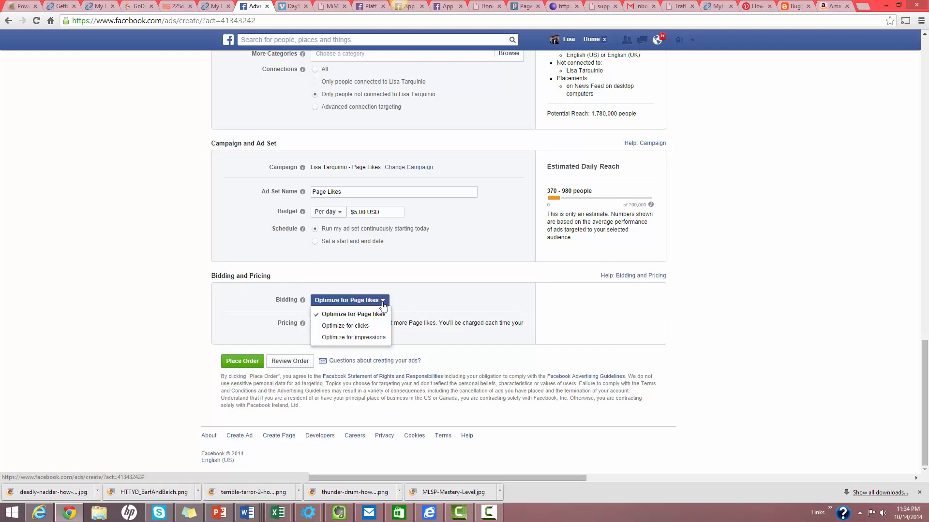
pyautogui.click(374, 314)
pyautogui.click(383, 302)
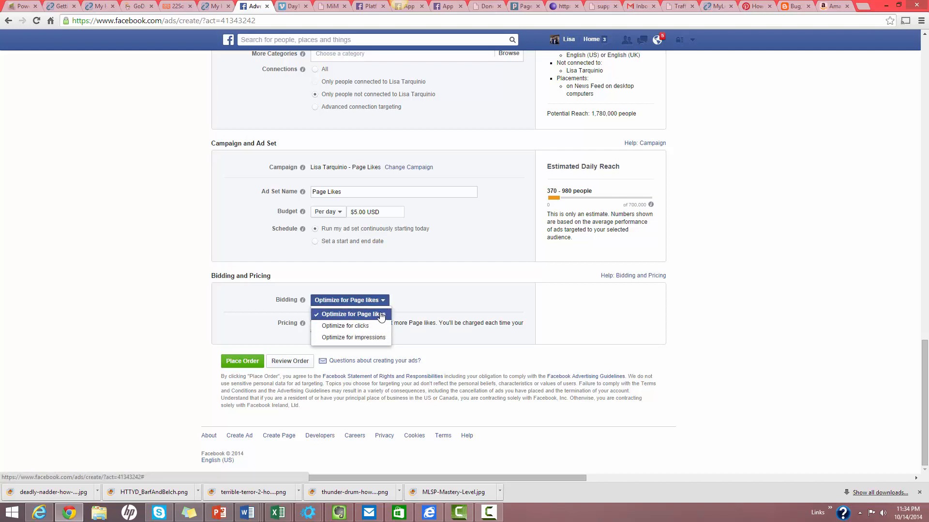
pyautogui.click(382, 314)
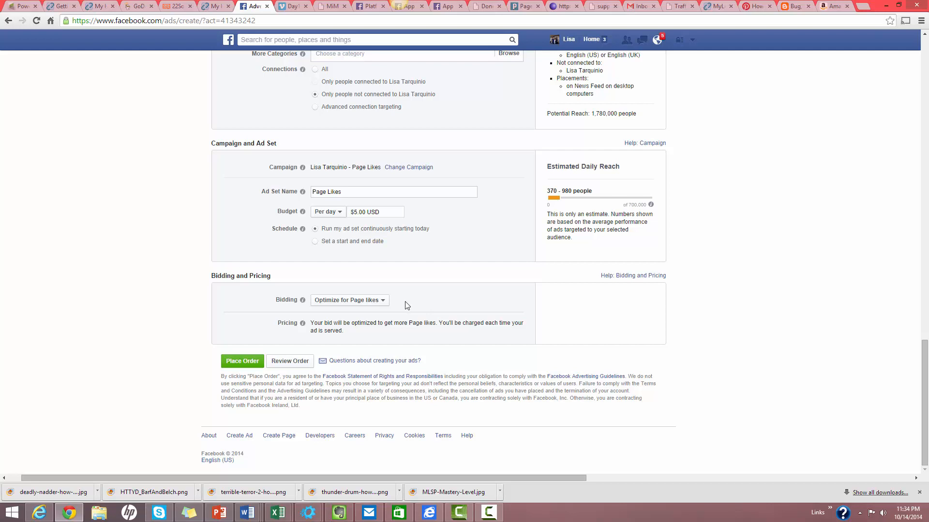
# Step: Try the Optimize for impressions bidding and return it to Optimize for Page likes
pyautogui.click(382, 301)
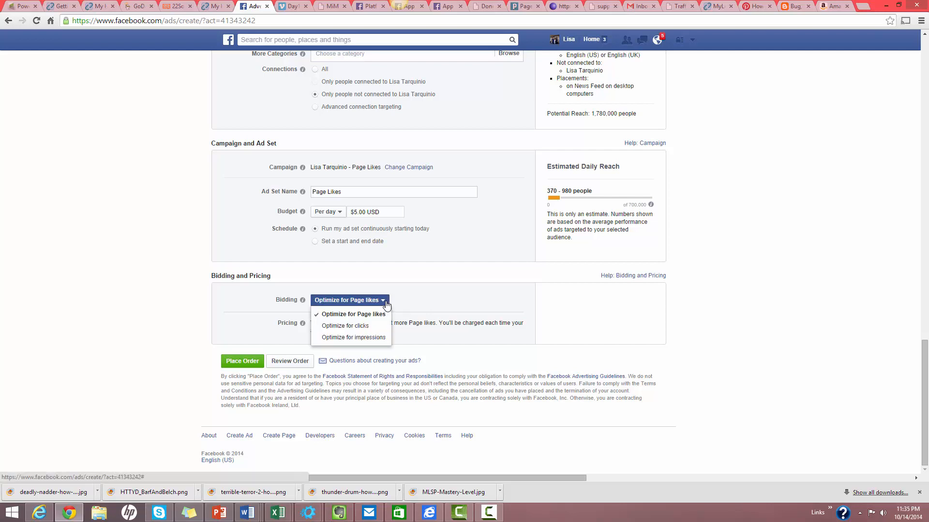
pyautogui.click(358, 339)
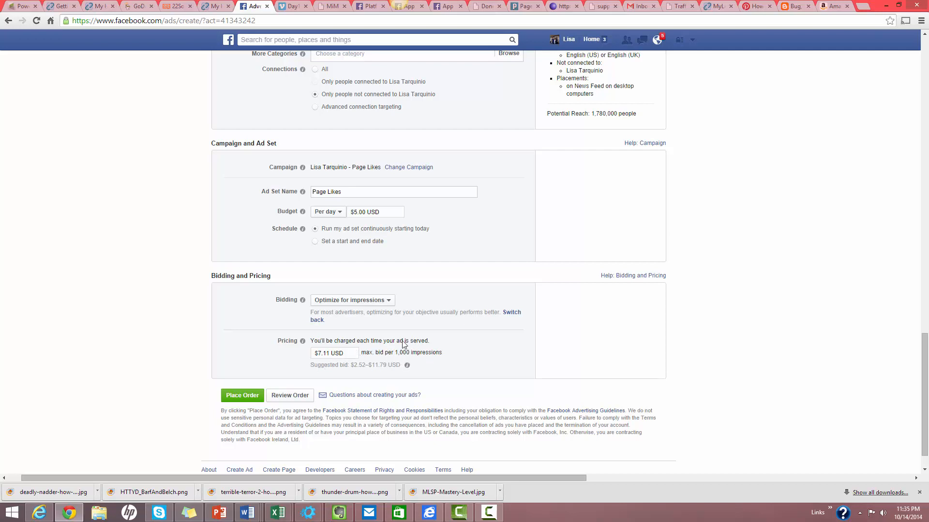
pyautogui.click(390, 303)
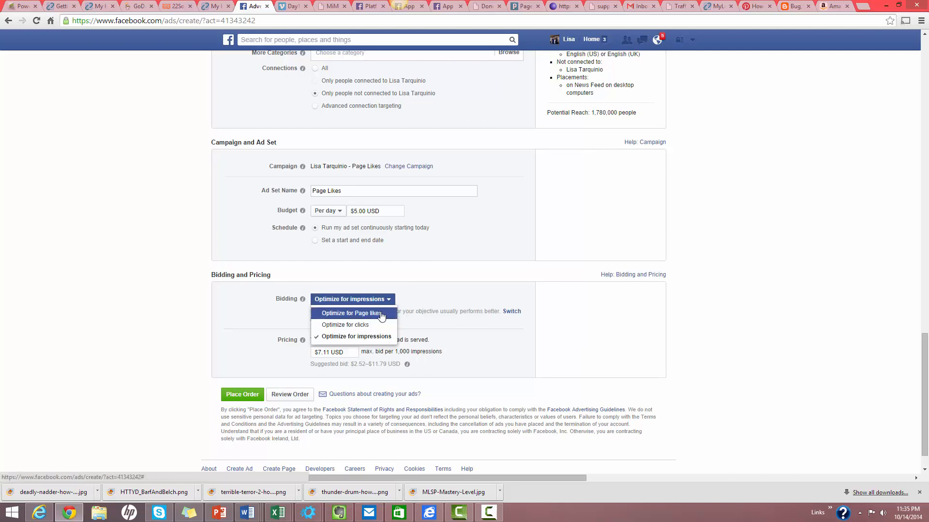
pyautogui.click(363, 313)
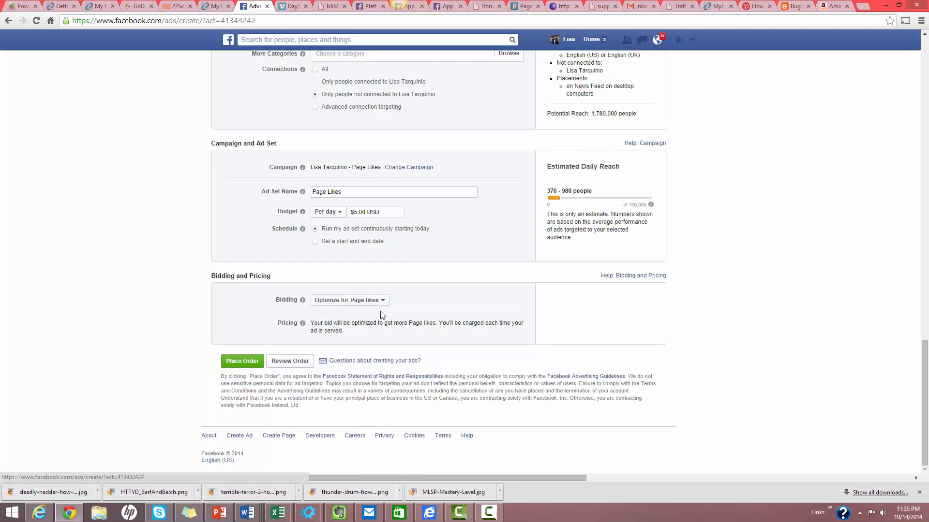
# Step: Place the order for the Page Likes ad and start creating a similar ad from it
pyautogui.click(237, 366)
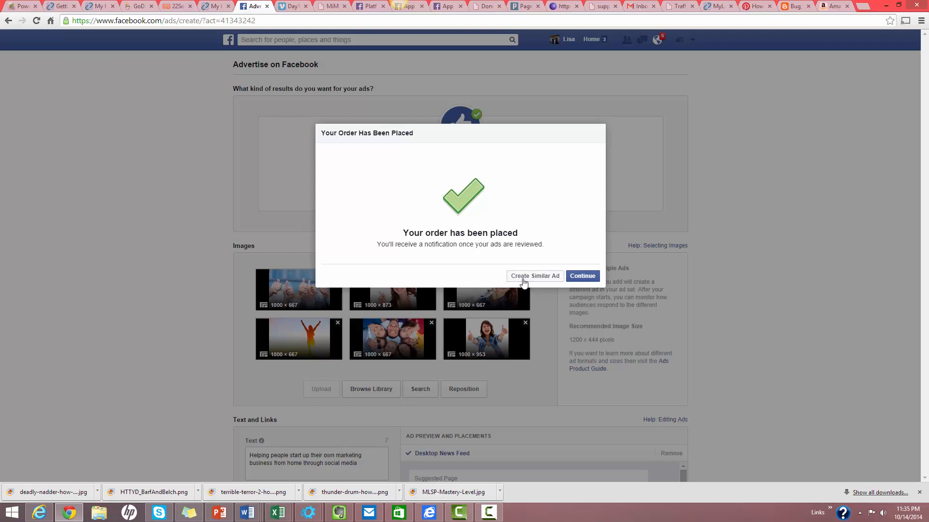
pyautogui.click(523, 280)
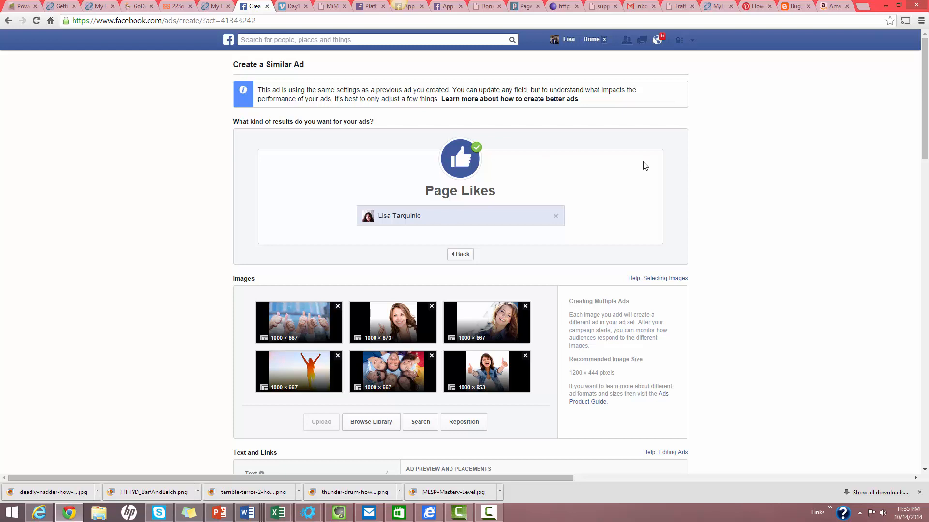
# Step: Add the Mobile News Feed placement to the similar ad and remove its Desktop News Feed placement
pyautogui.moveTo(923, 121); pyautogui.dragTo(926, 223)
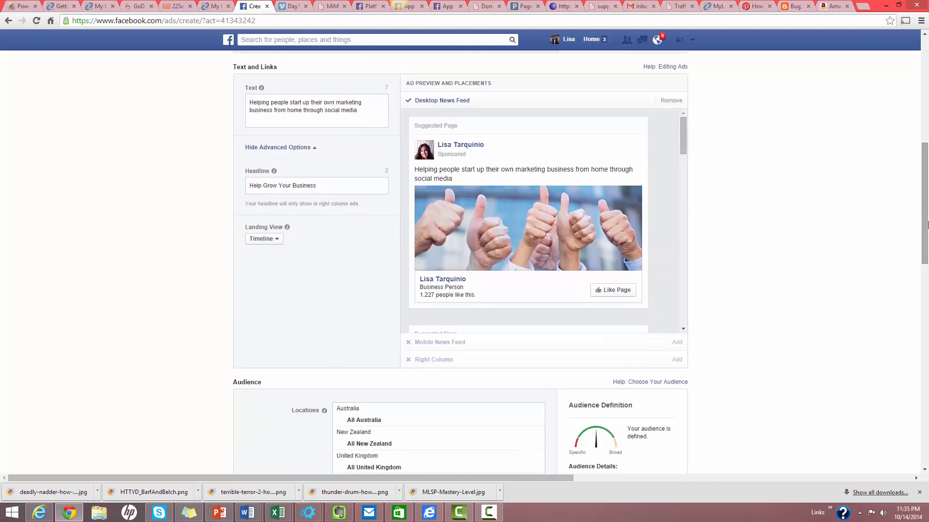
pyautogui.click(676, 343)
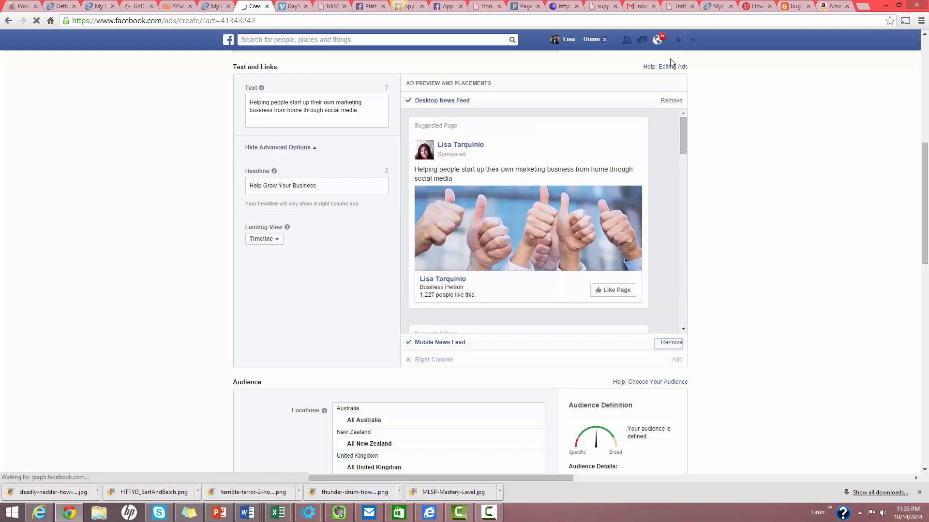
pyautogui.click(671, 101)
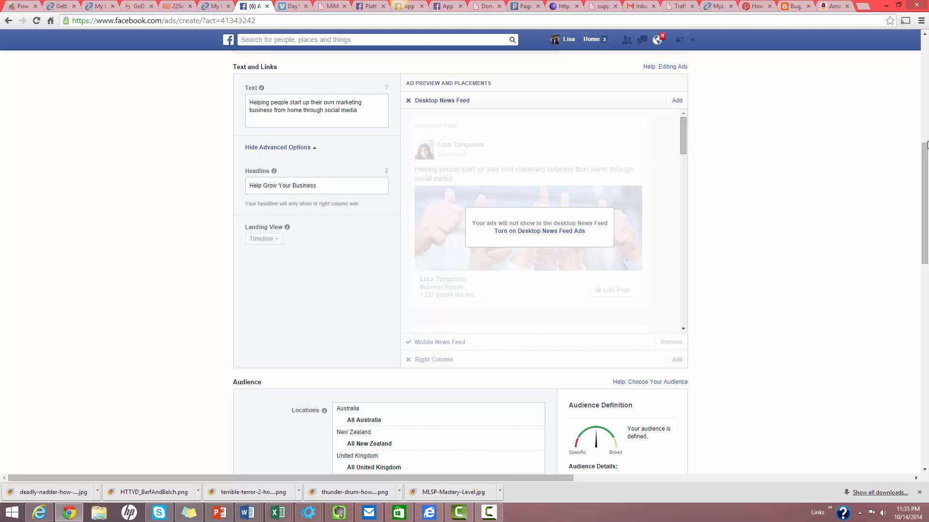
pyautogui.moveTo(926, 156); pyautogui.dragTo(924, 371)
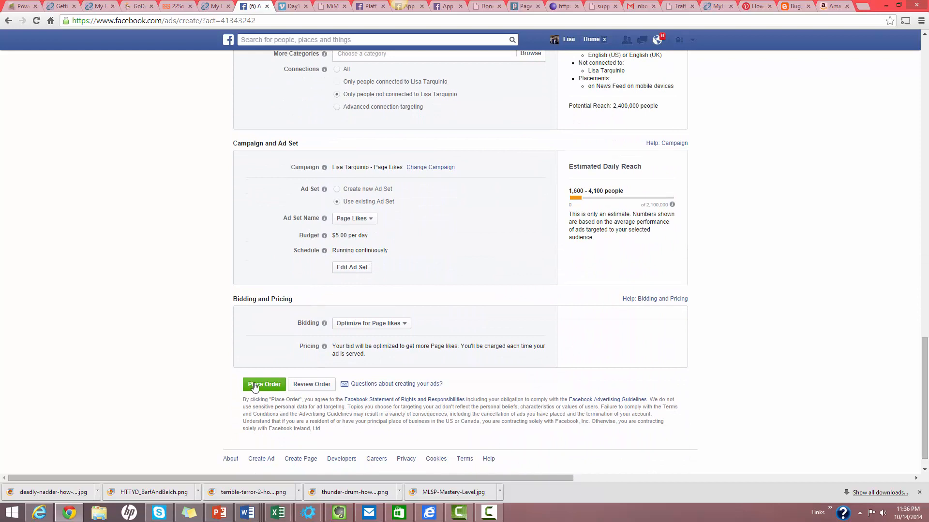
# Step: Place the order for the mobile Page Likes ad and start creating another similar ad from it
pyautogui.scroll(-1, 255, 382)
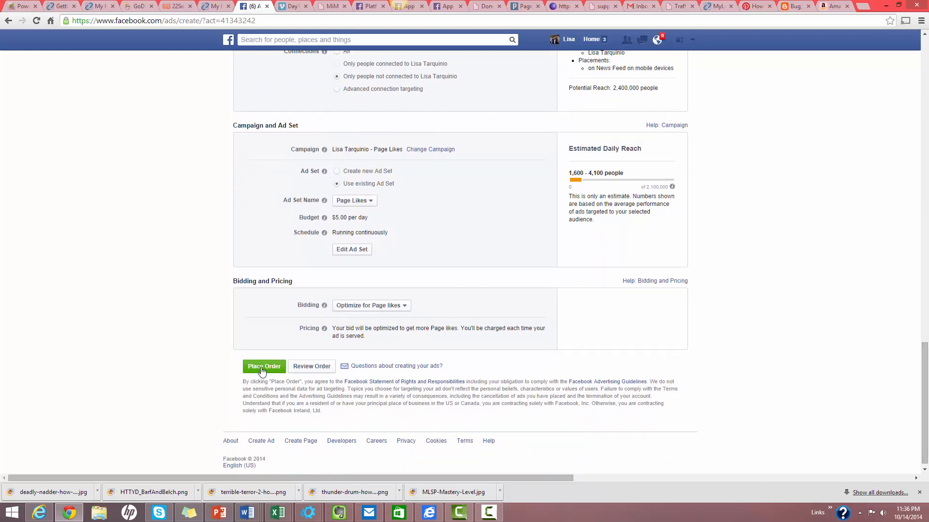
pyautogui.click(262, 367)
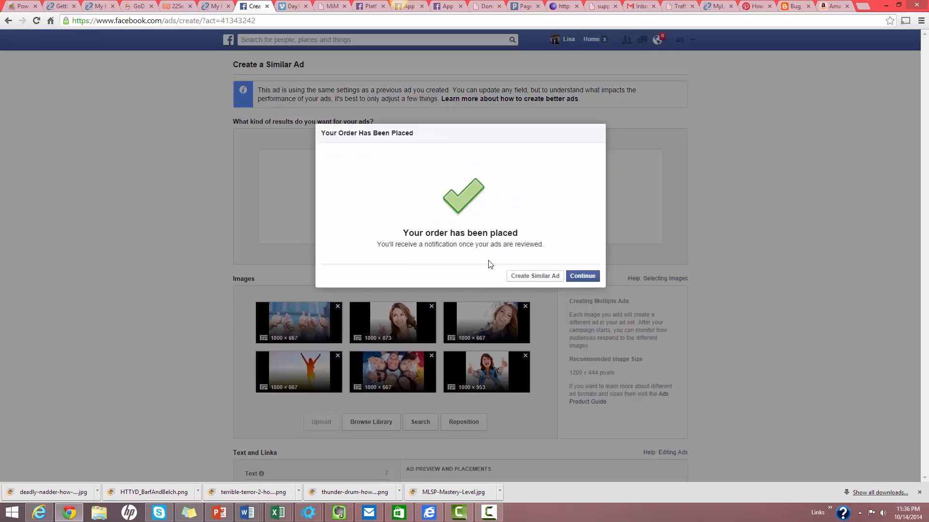
pyautogui.click(526, 279)
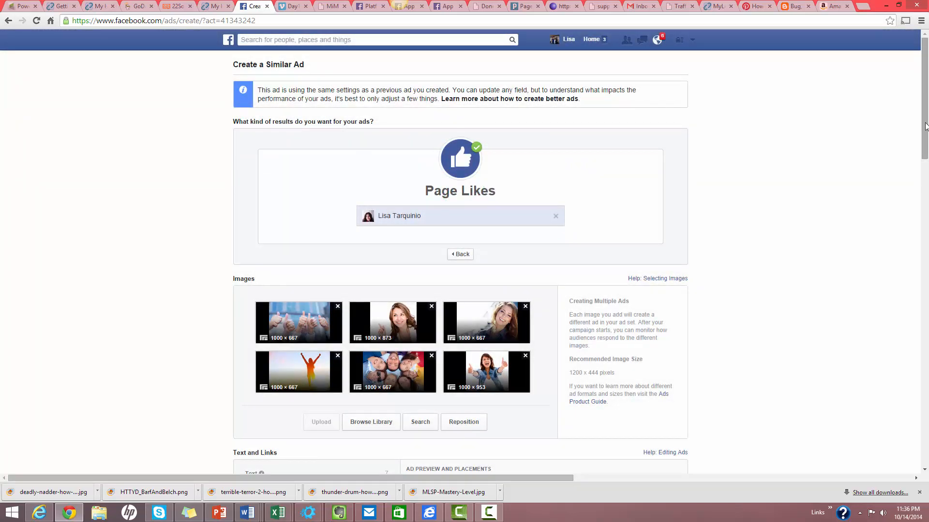
# Step: Add the Right Column placement to the similar ad and remove its Mobile News Feed placement
pyautogui.moveTo(925, 127); pyautogui.dragTo(927, 231)
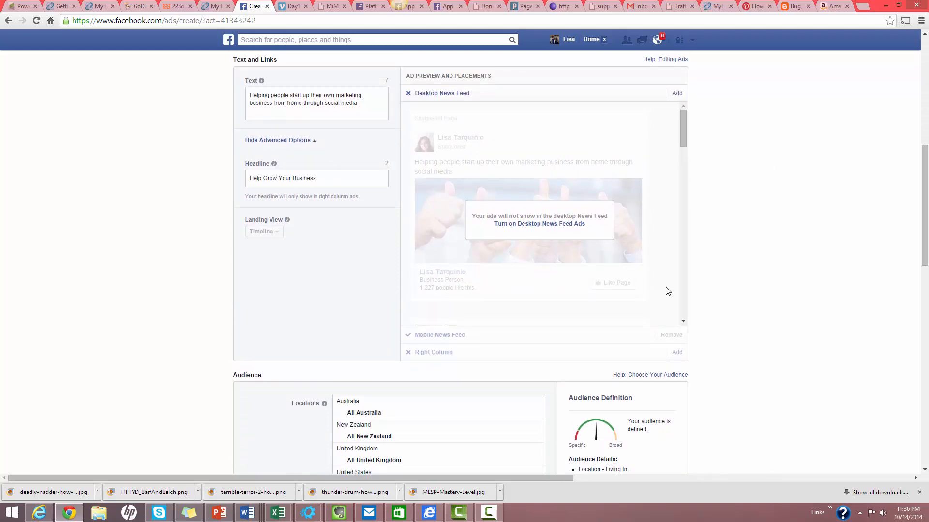
pyautogui.click(678, 353)
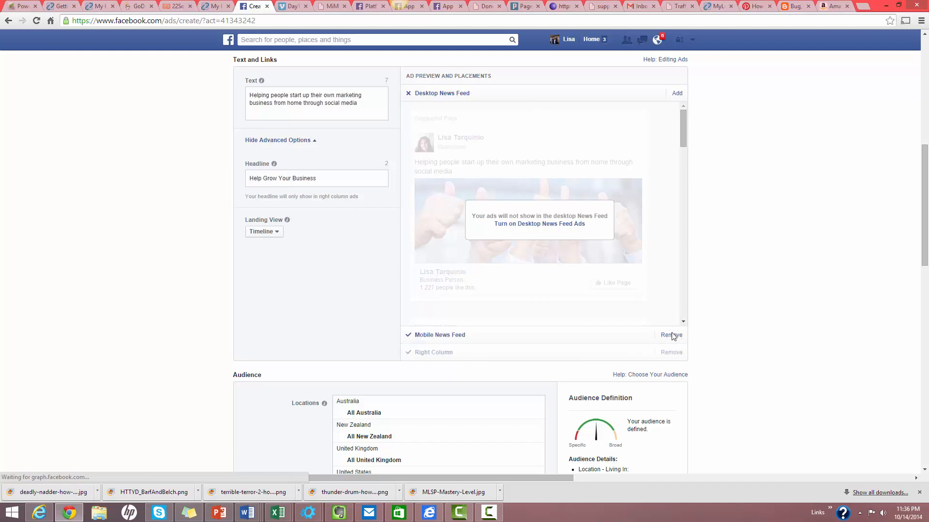
pyautogui.click(672, 335)
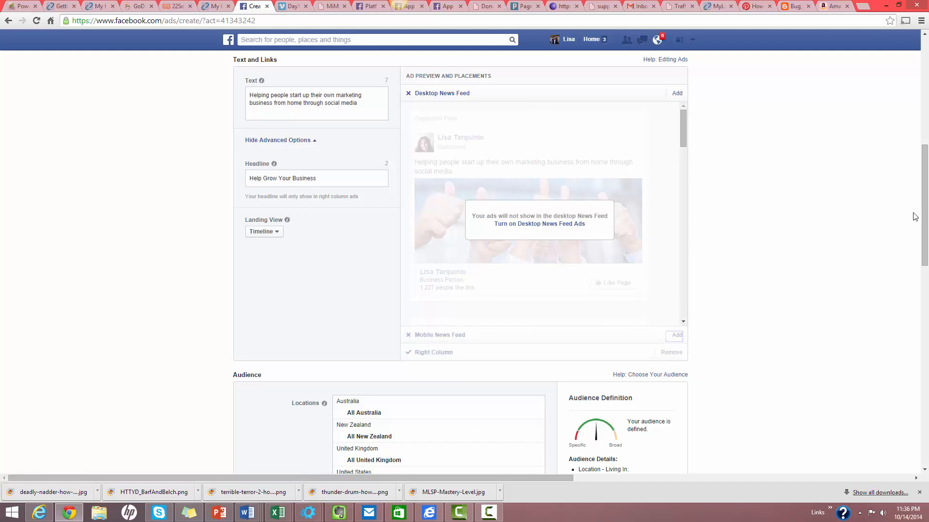
# Step: Place the order for the Right Column ad and continue to the Page Likes ad set's overview
pyautogui.moveTo(927, 189); pyautogui.dragTo(927, 406)
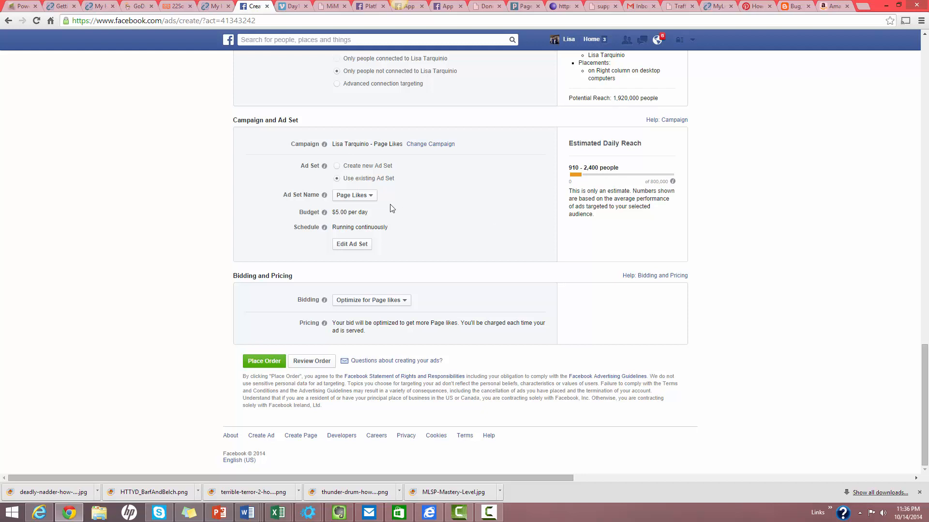
pyautogui.click(267, 365)
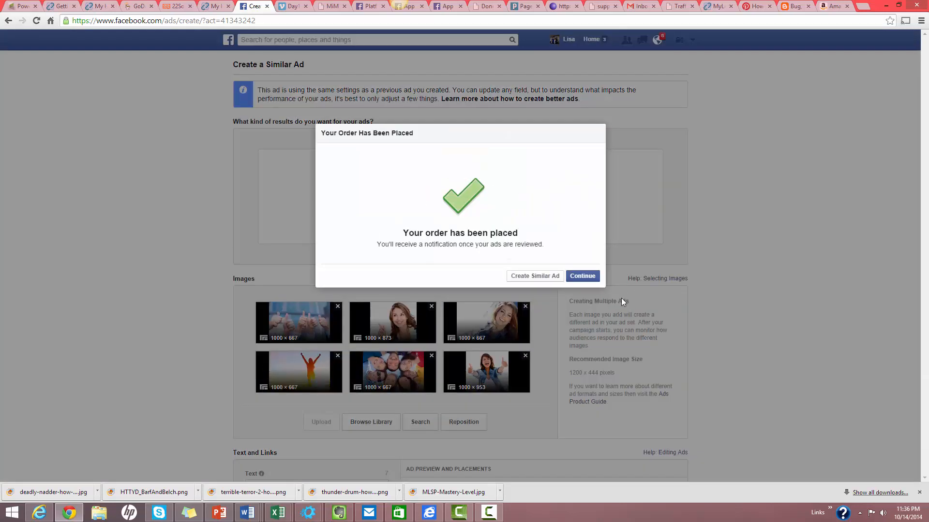
pyautogui.click(583, 277)
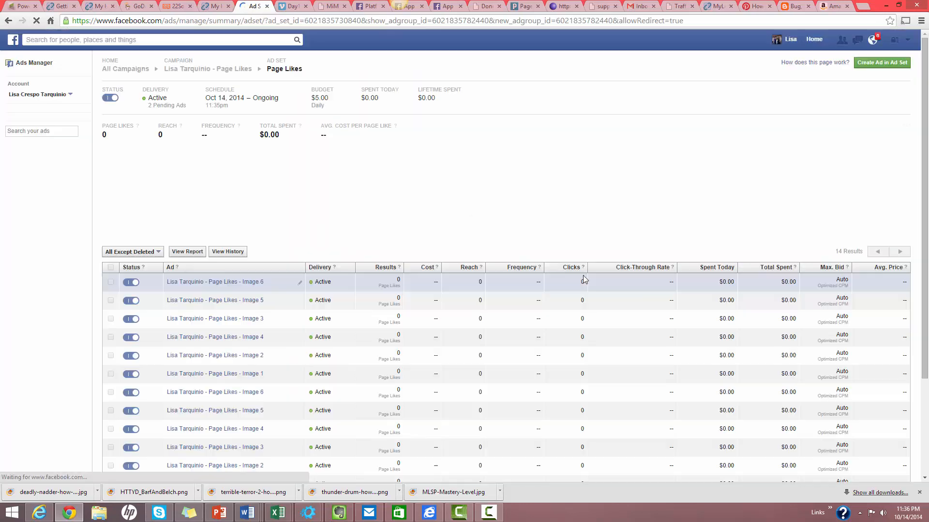
pyautogui.moveTo(925, 179); pyautogui.dragTo(872, 133)
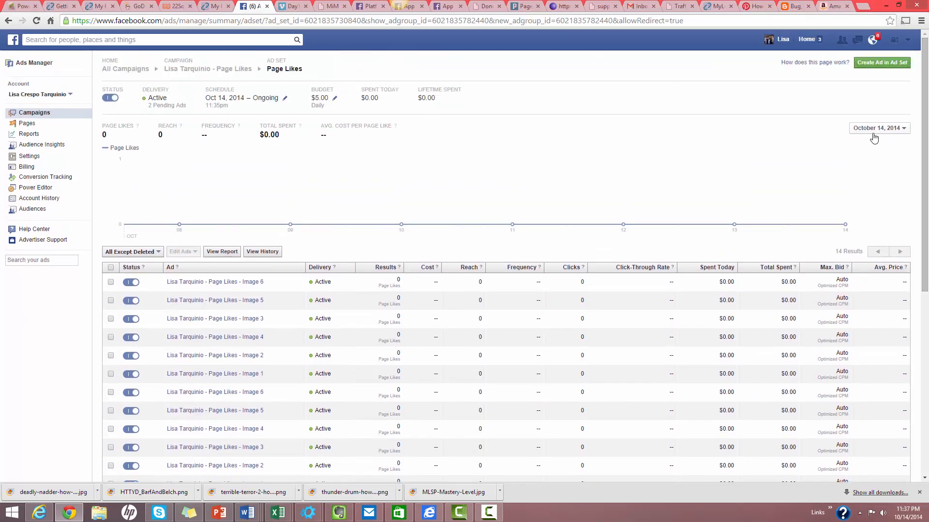